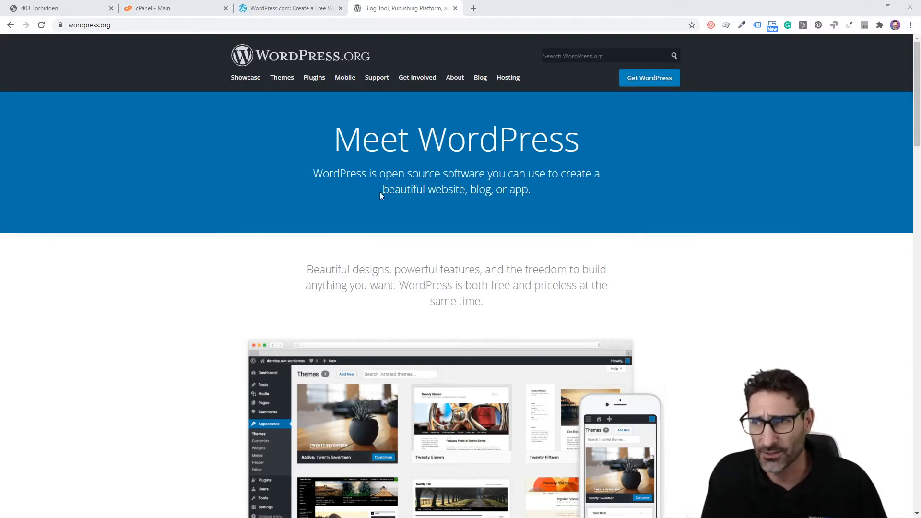
Open the WordPress.com pricing page and review its plans and the feature comparison table.
click(307, 8)
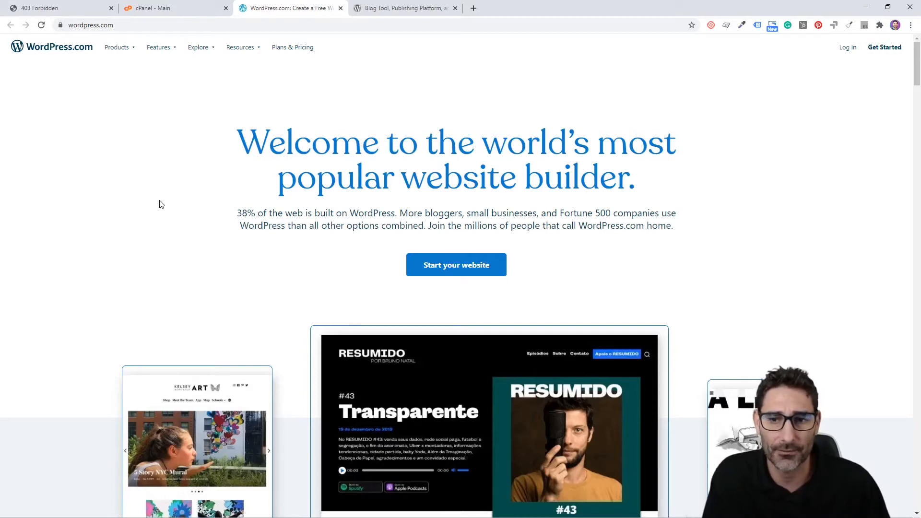
click(301, 47)
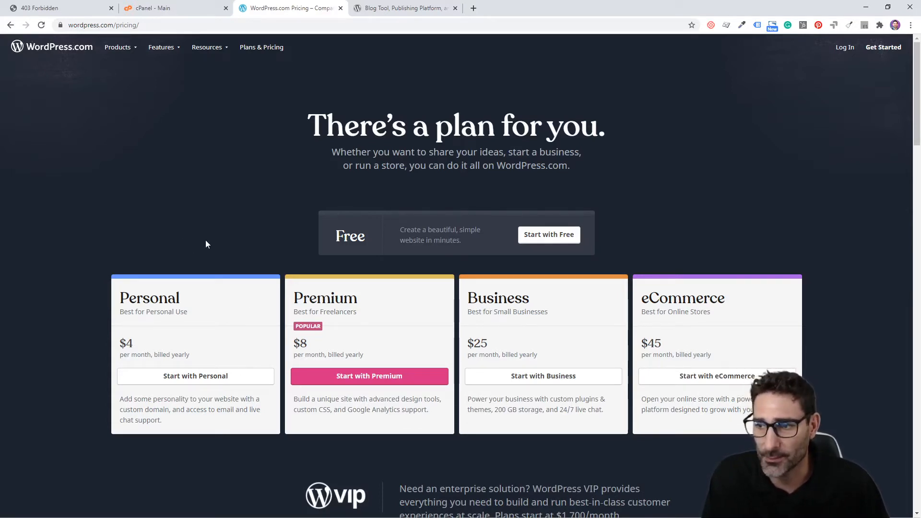
scroll(187, 237, down, 9)
scroll(184, 239, down, 4)
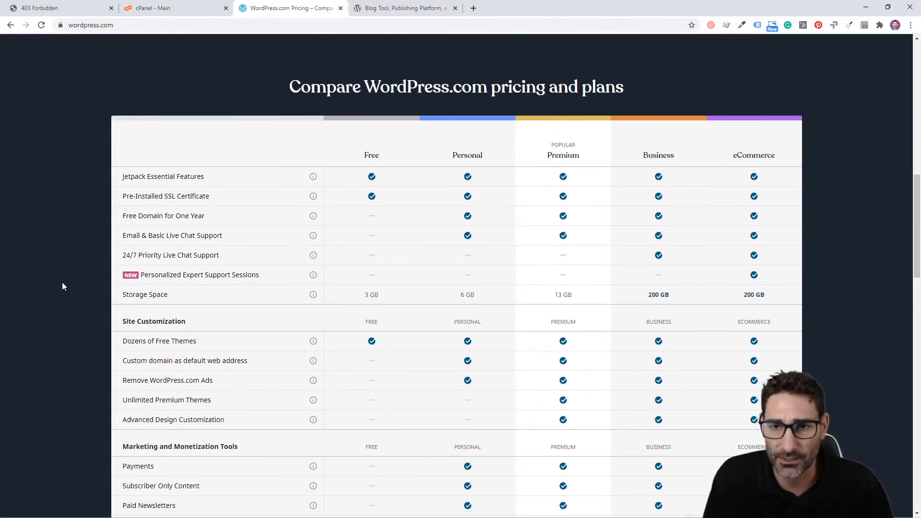
scroll(62, 286, down, 6)
scroll(57, 314, up, 11)
scroll(56, 314, up, 8)
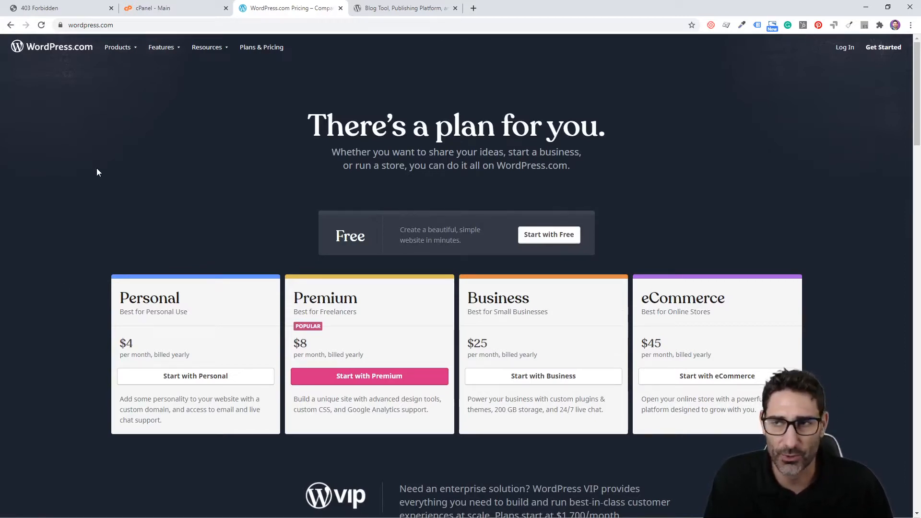
Compare WordPress.org with the WordPress.com plans, open the WordPress.org download page, and check the zapiers.com site.
click(388, 6)
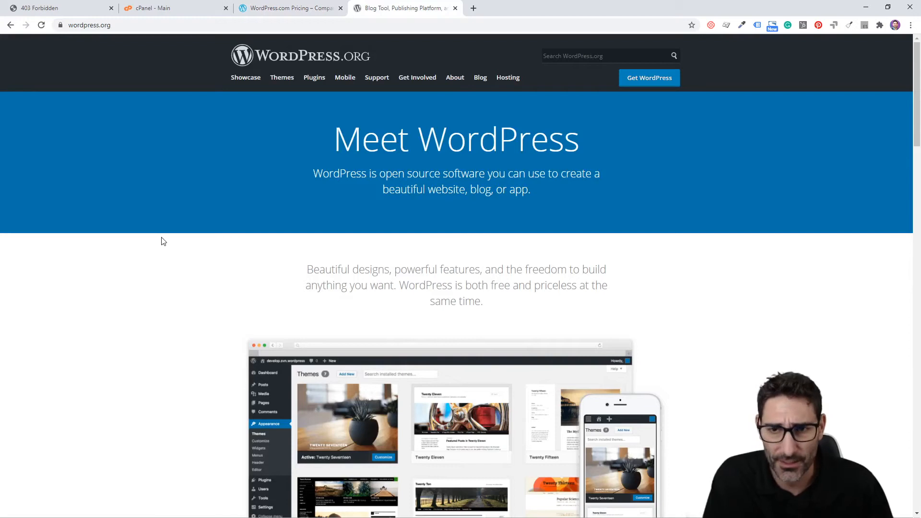
click(254, 8)
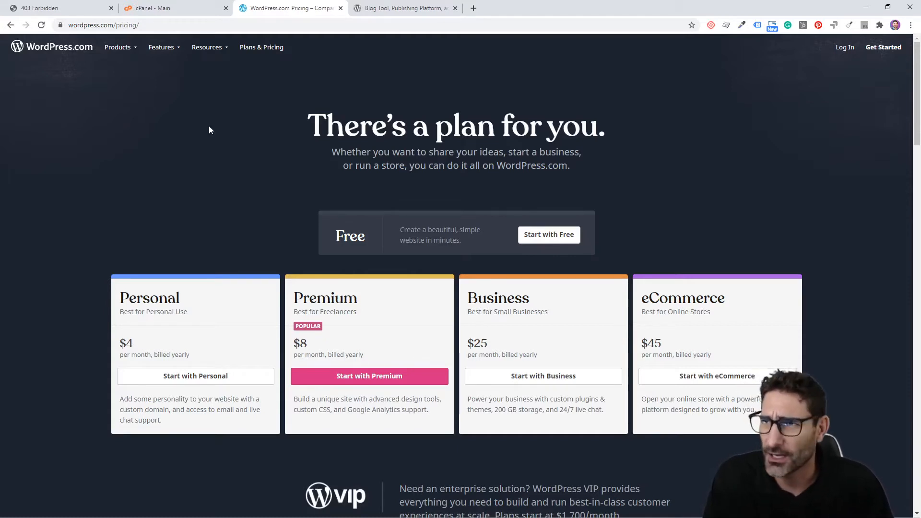
click(388, 15)
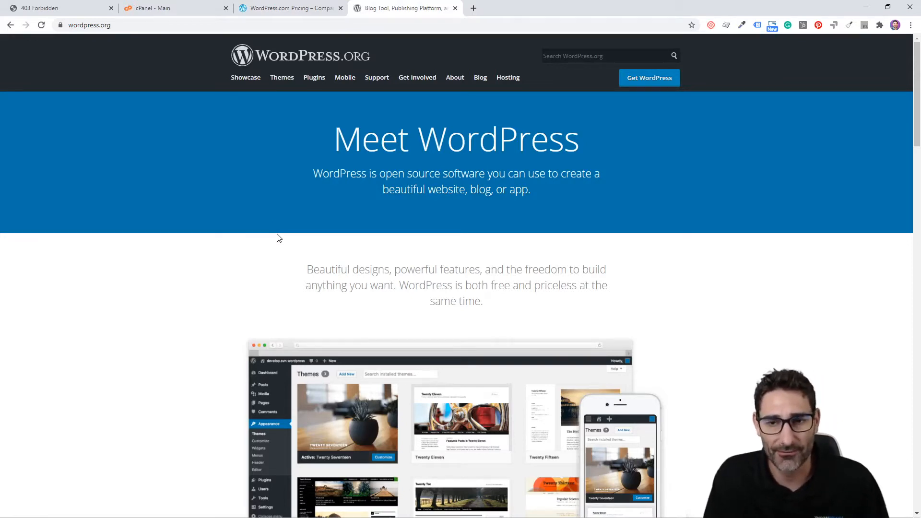
click(650, 84)
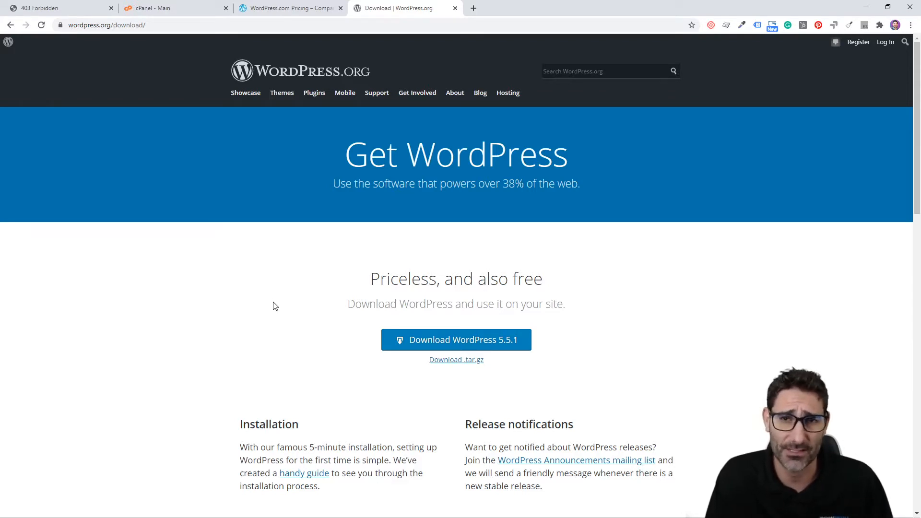
click(62, 5)
click(118, 26)
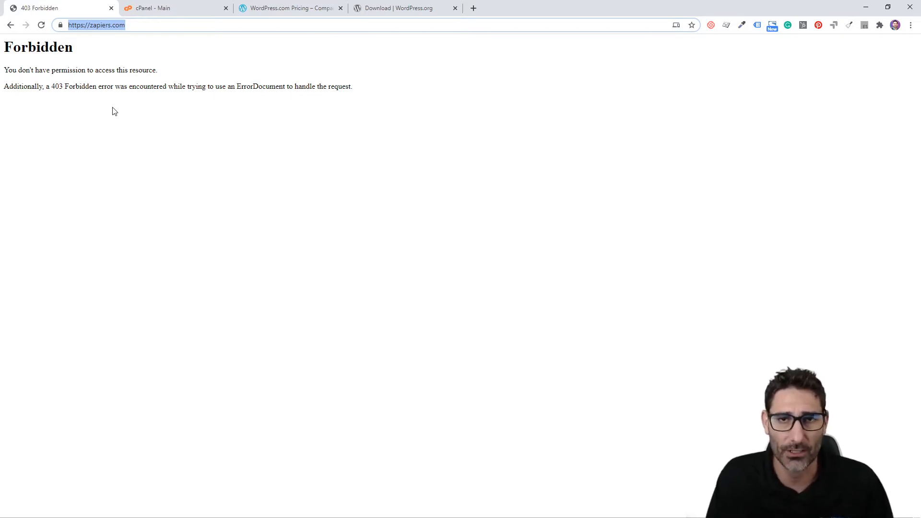
Switch to cPanel and open the WordPress installation form in the Softaculous Apps Installer.
click(174, 11)
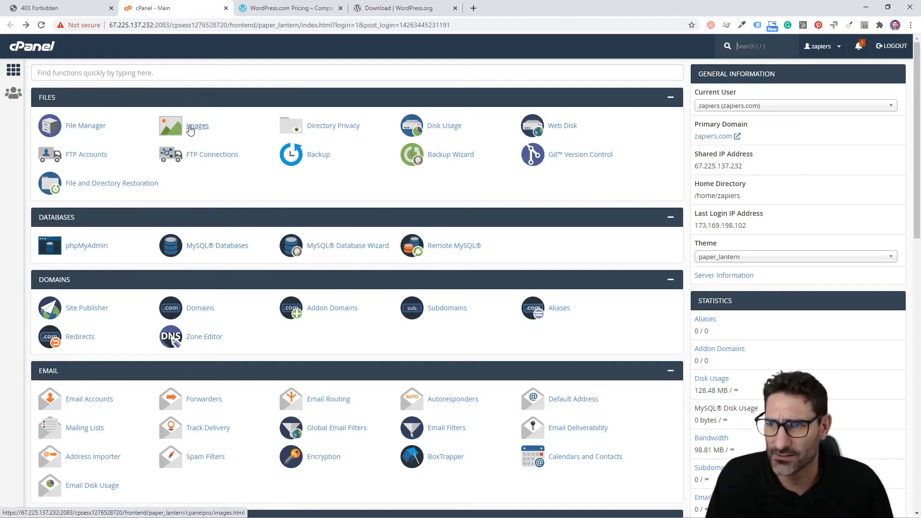
scroll(102, 173, down, 1)
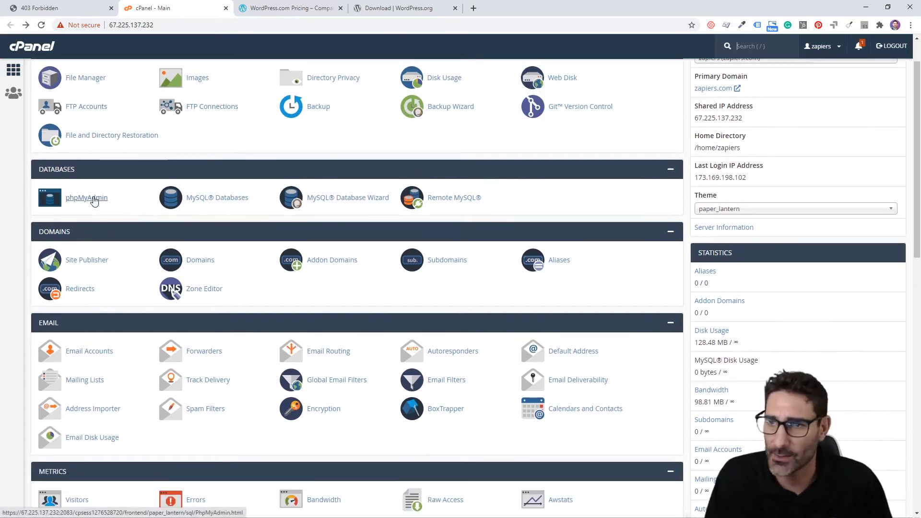
scroll(144, 325, down, 2)
scroll(147, 327, down, 10)
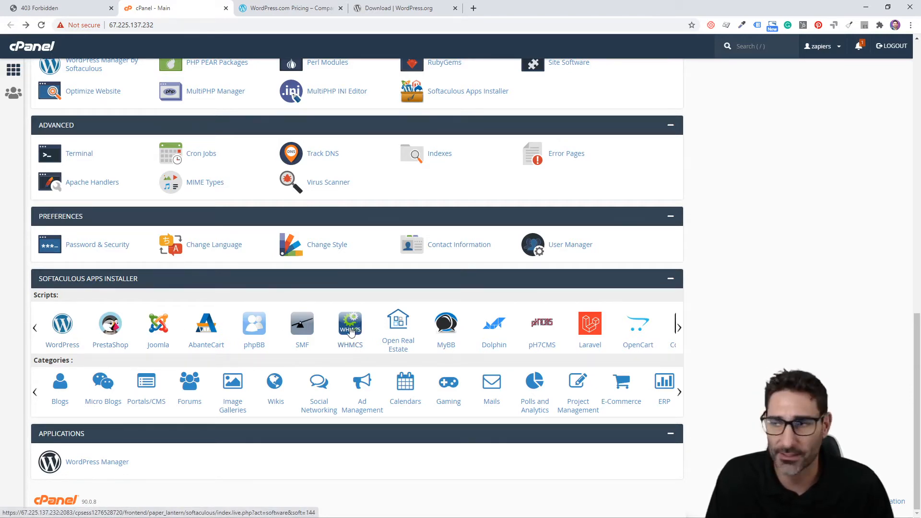
click(679, 392)
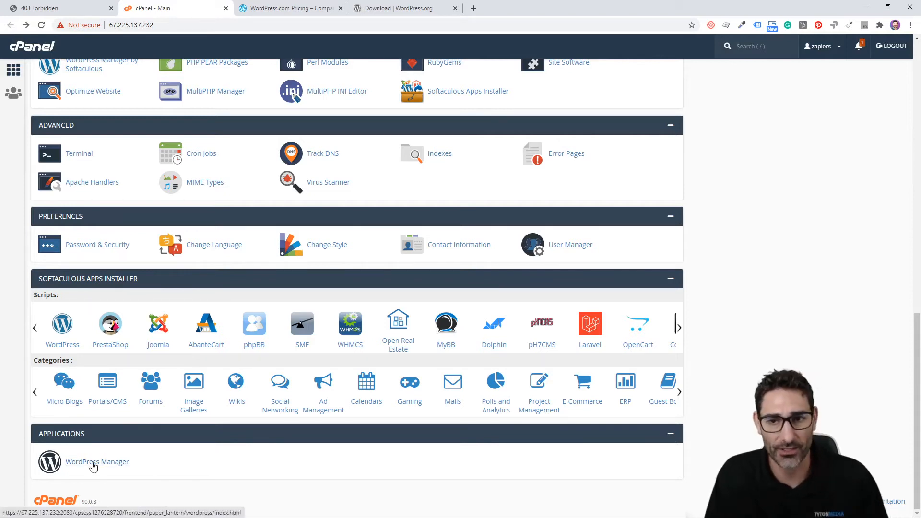
click(64, 324)
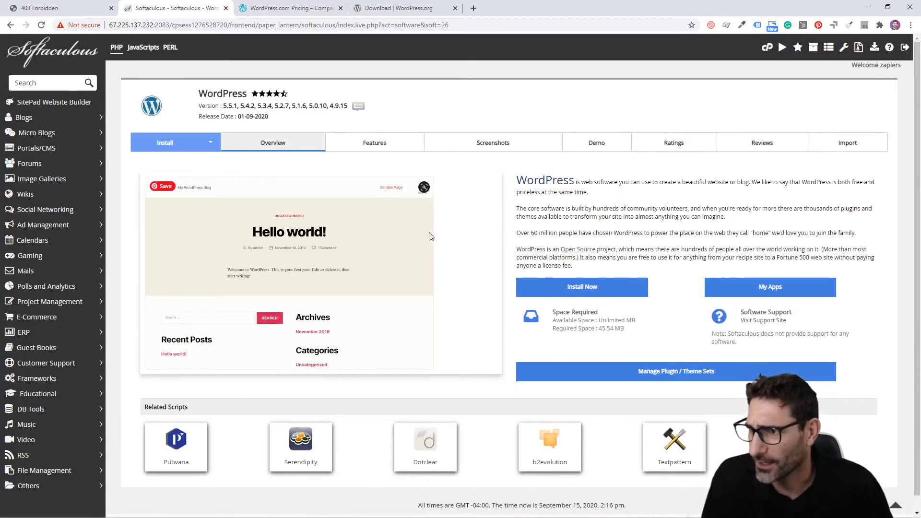
click(596, 289)
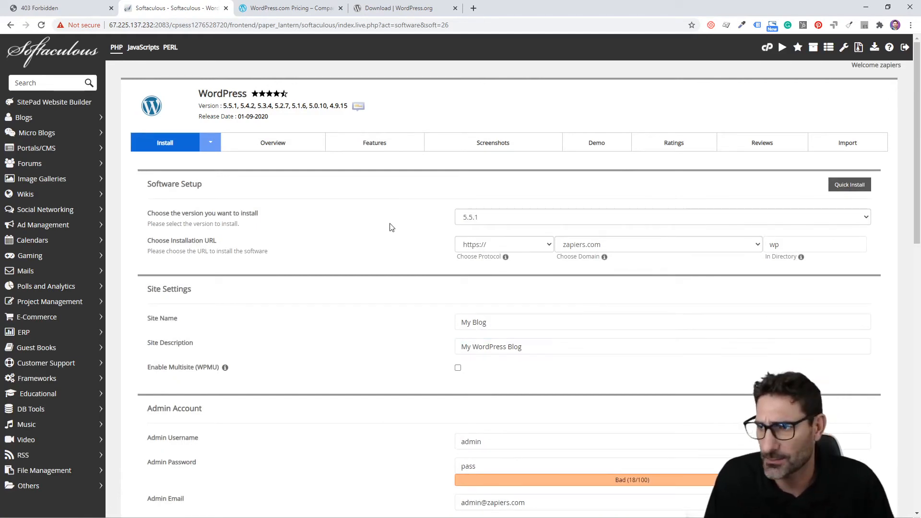
click(517, 216)
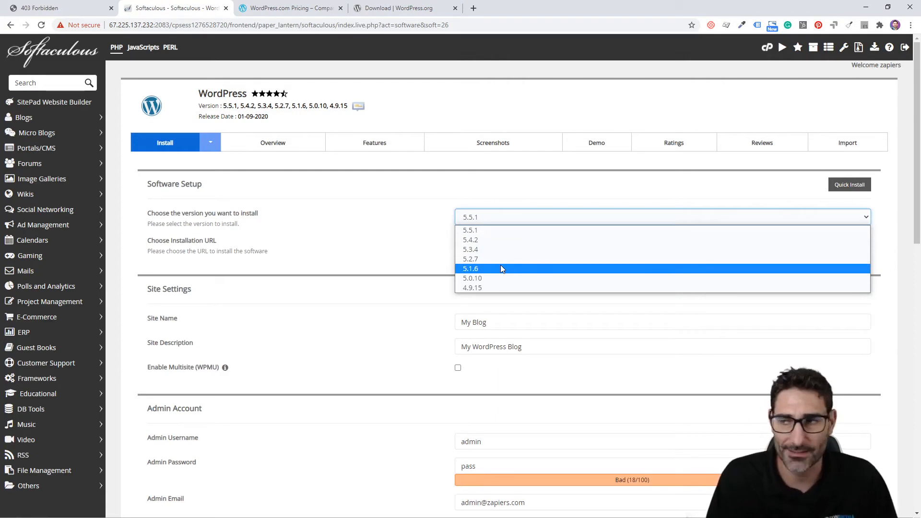
click(492, 231)
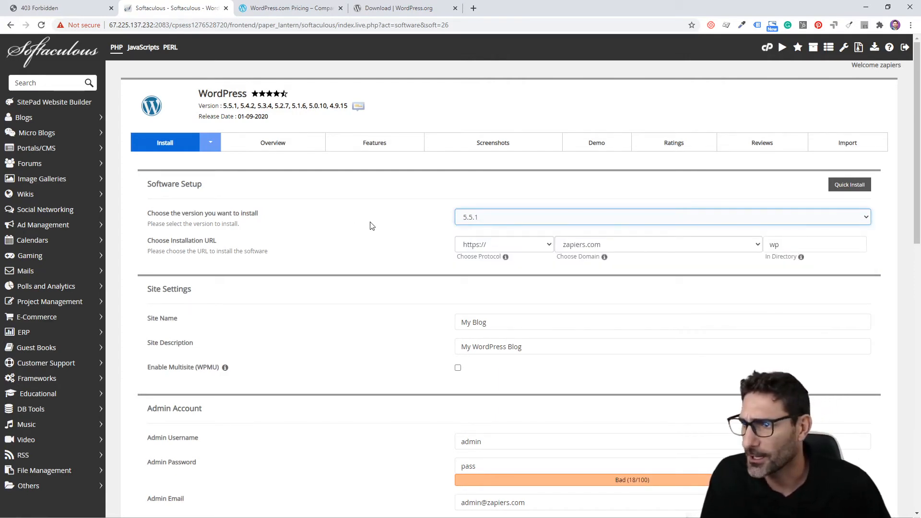
scroll(378, 228, down, 1)
click(534, 204)
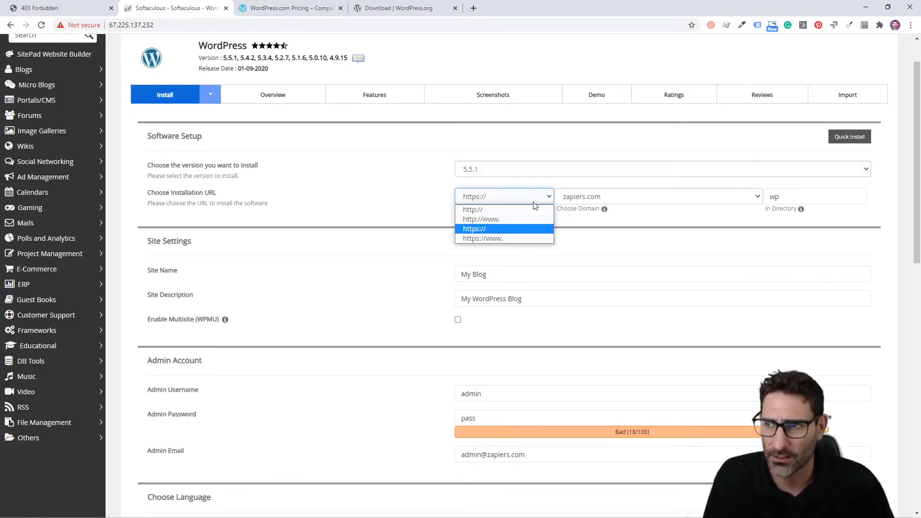
click(505, 230)
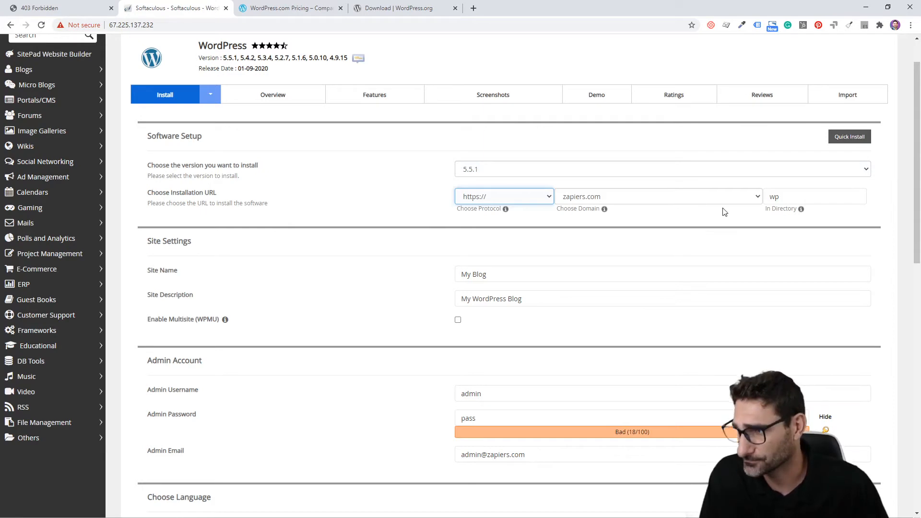
Enter wp as the installation directory and load zapiers.com/wp in the site's browser tab.
click(797, 194)
drag(798, 193, 767, 201)
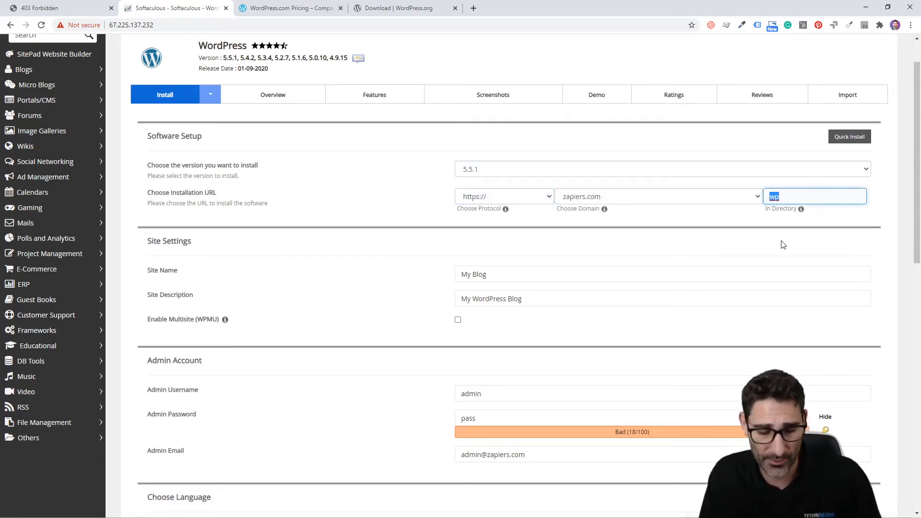
text(wp)
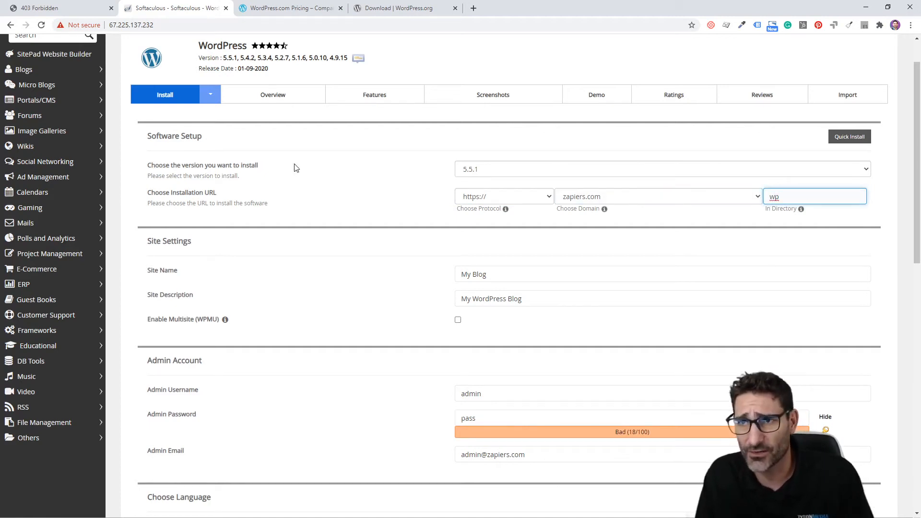
click(87, 8)
click(181, 25)
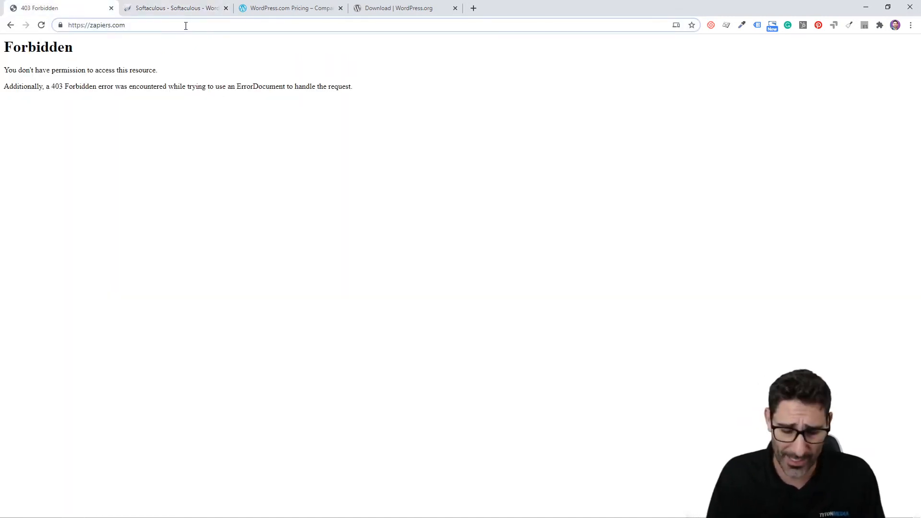
text(/wp)
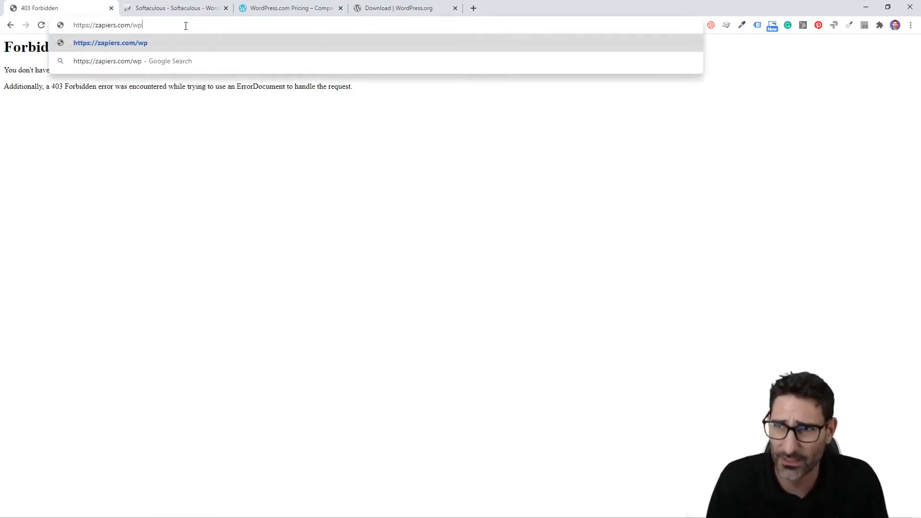
key(Return)
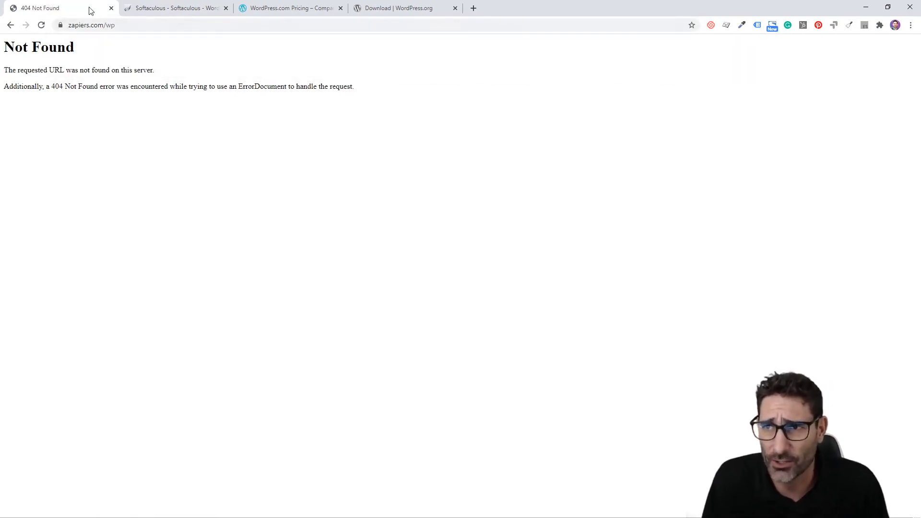
Change the installation directory to blog and load zapiers.com/blog in the site's browser tab.
click(110, 25)
click(122, 24)
double_click(132, 25)
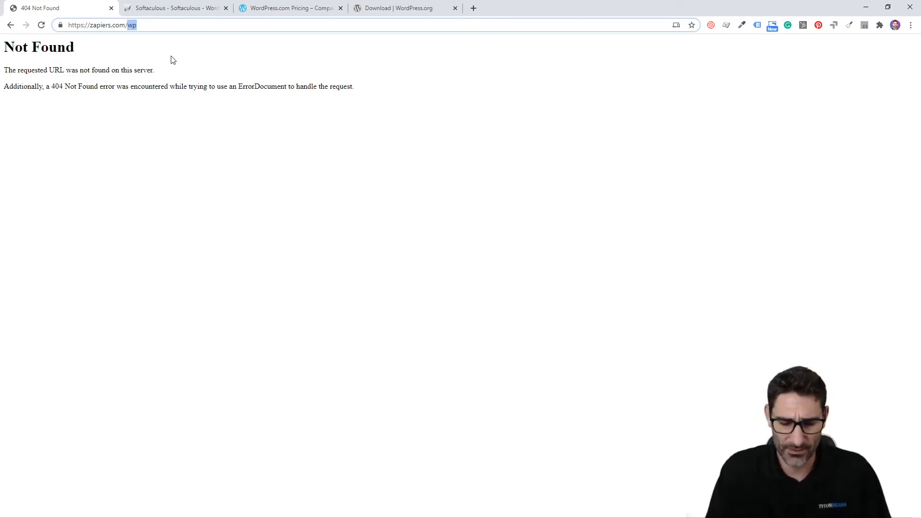
click(175, 8)
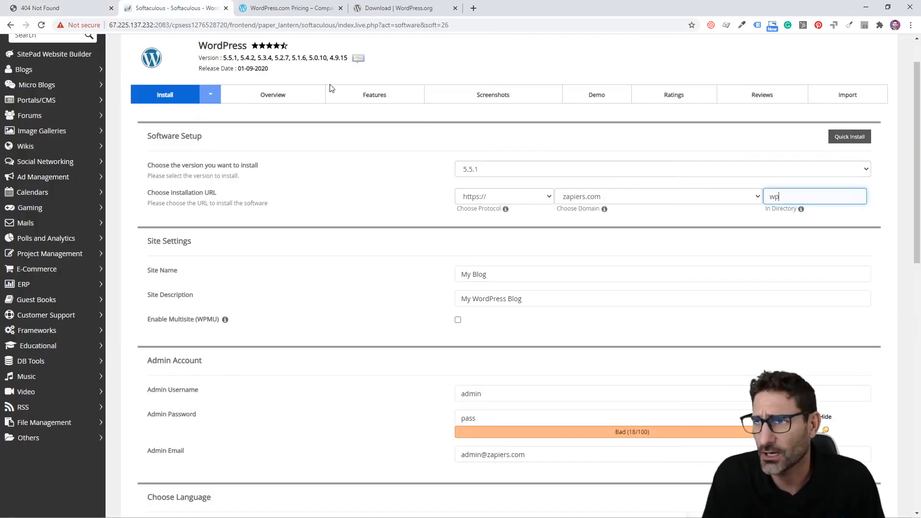
double_click(780, 196)
text(blog)
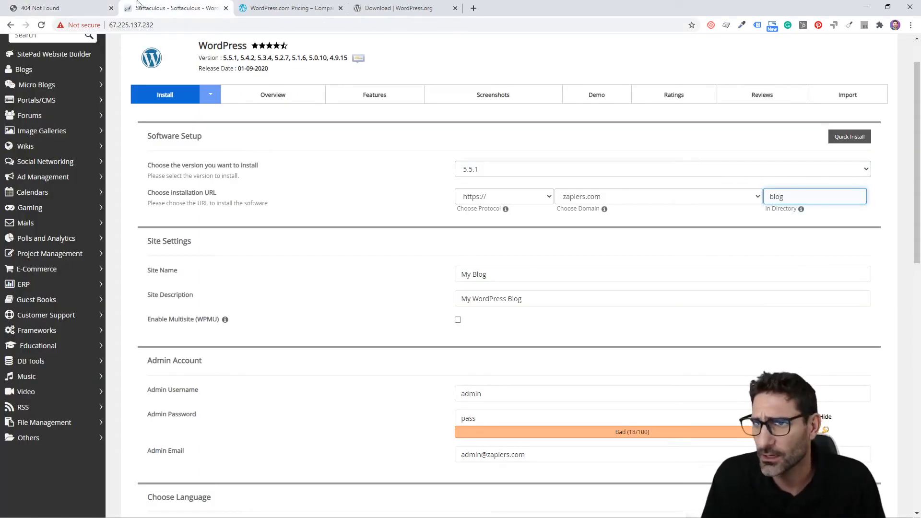
key(ctrl+shift+Tab)
text(blog)
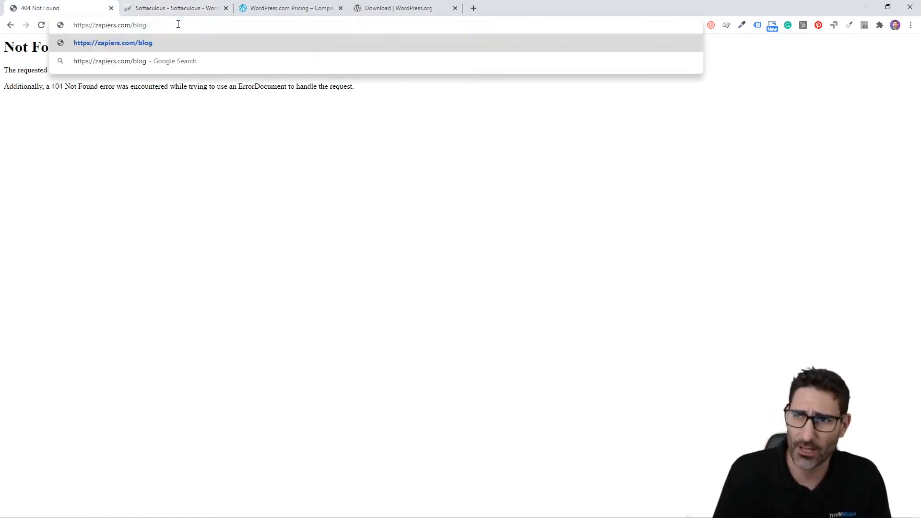
key(Return)
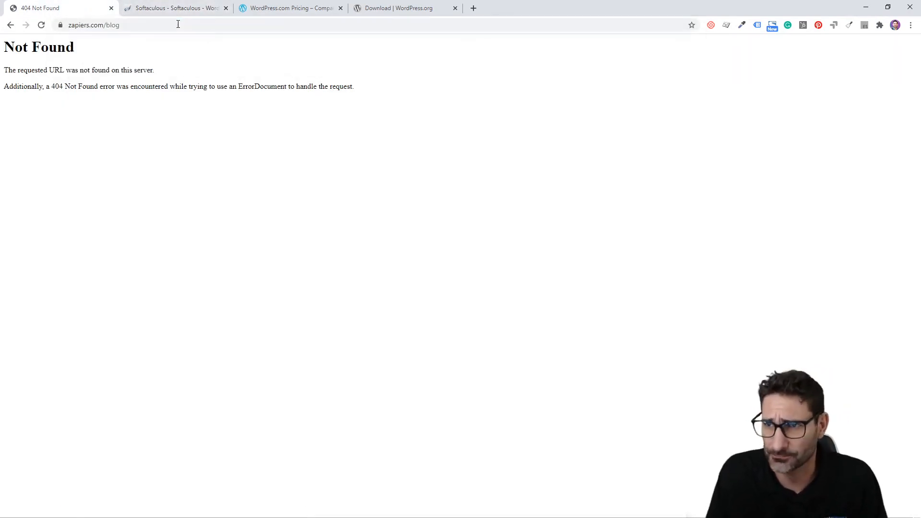
Return to the installation form and clear the directory so WordPress installs at the root of zapiers.com.
click(189, 4)
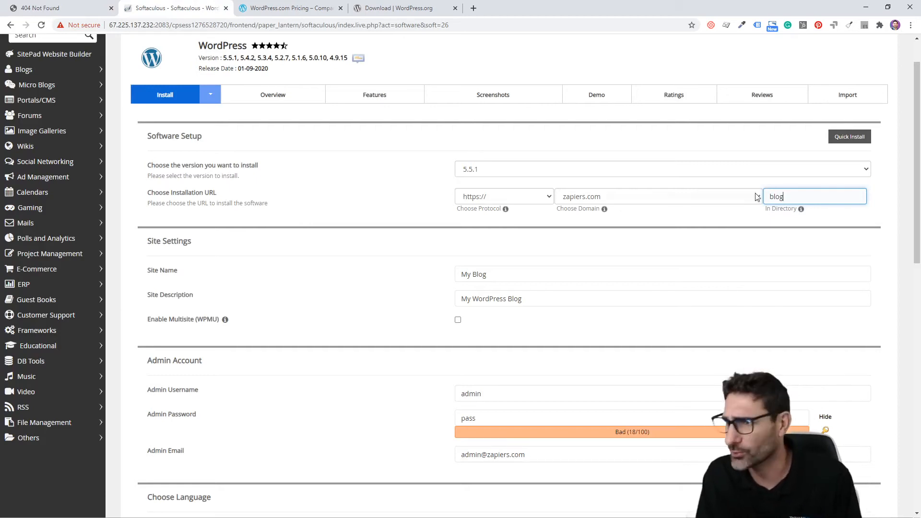
drag(808, 193, 752, 199)
key(BackSpace)
click(457, 206)
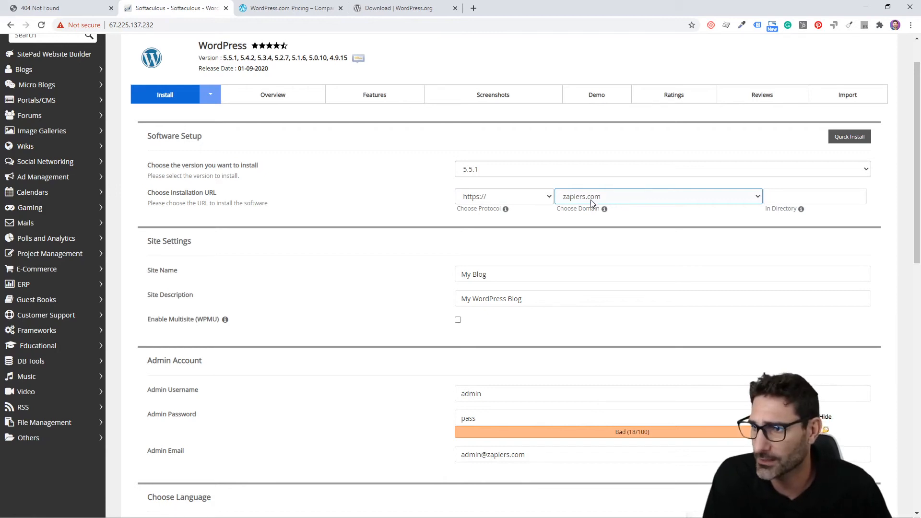
Set the site name to Zapiers in the site settings.
drag(524, 274, 445, 278)
scroll(434, 295, down, 1)
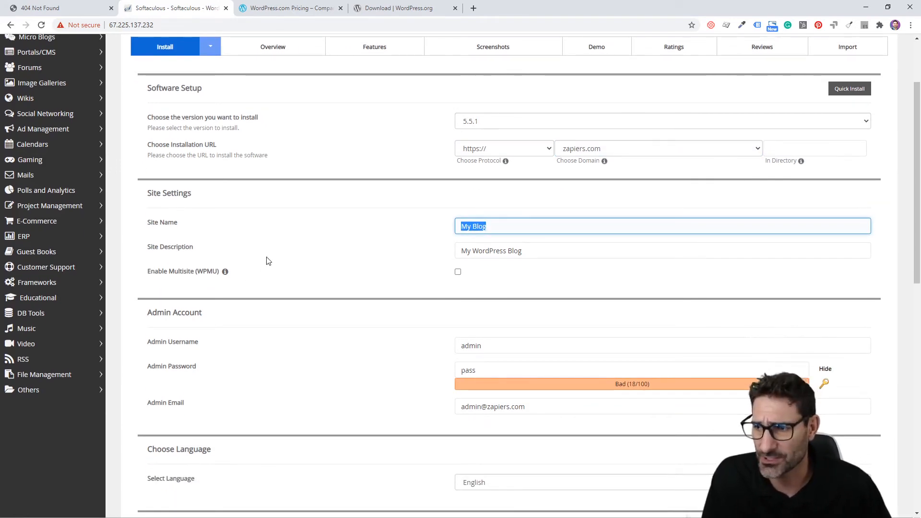
double_click(517, 222)
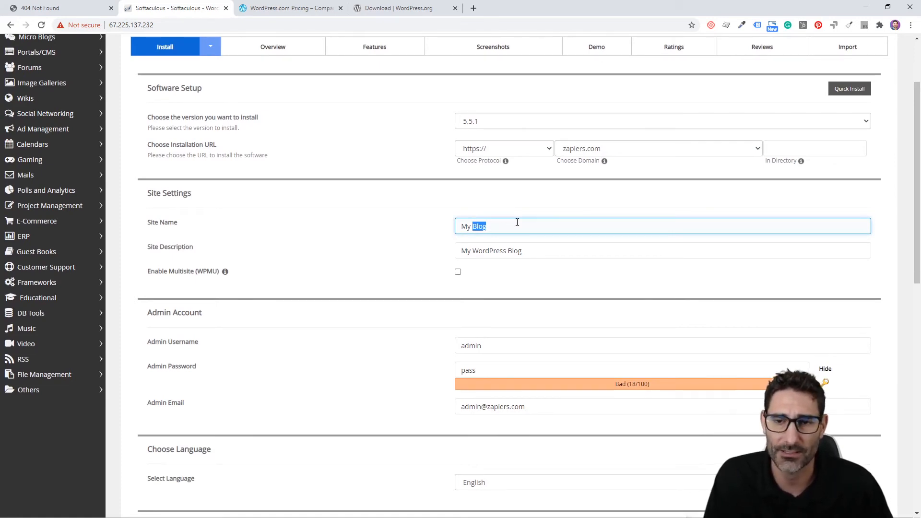
key(ctrl+a)
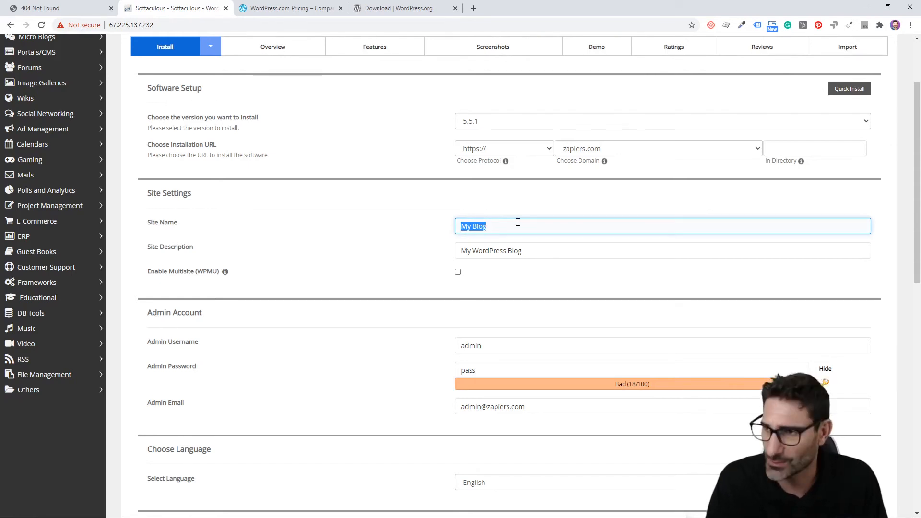
text(Zapiers)
key(Tab)
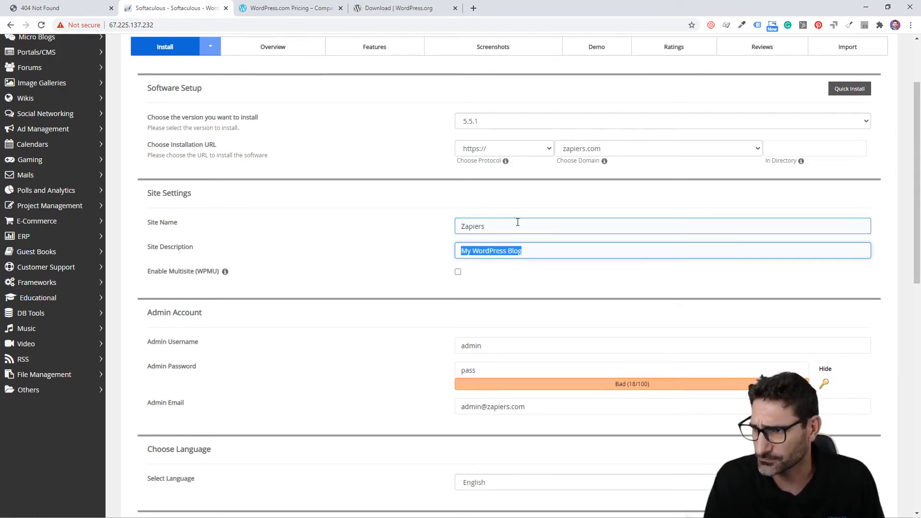
Replace the default site description with How to Make Zaps.
text(Hw to )
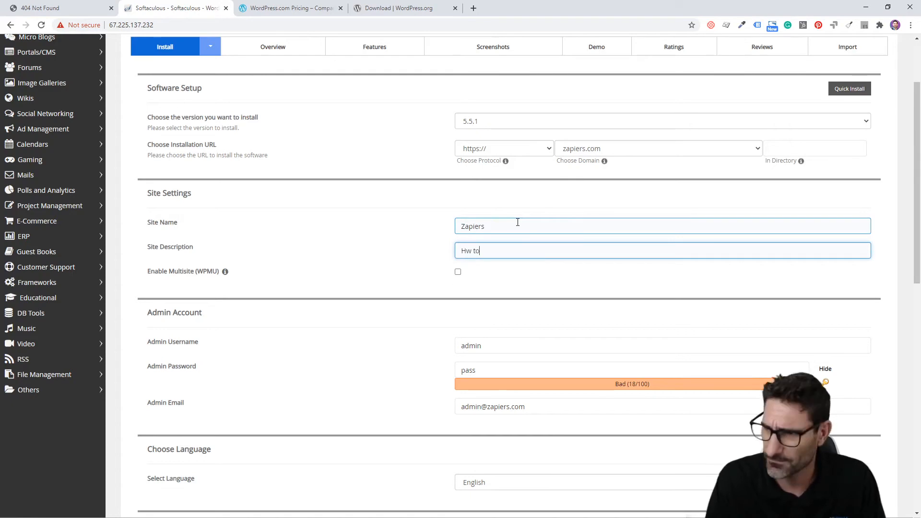
text(Ma)
key(BackSpace)
key(BackSpace)
key(BackSpace)
key(BackSpace)
key(BackSpace)
key(BackSpace)
key(BackSpace)
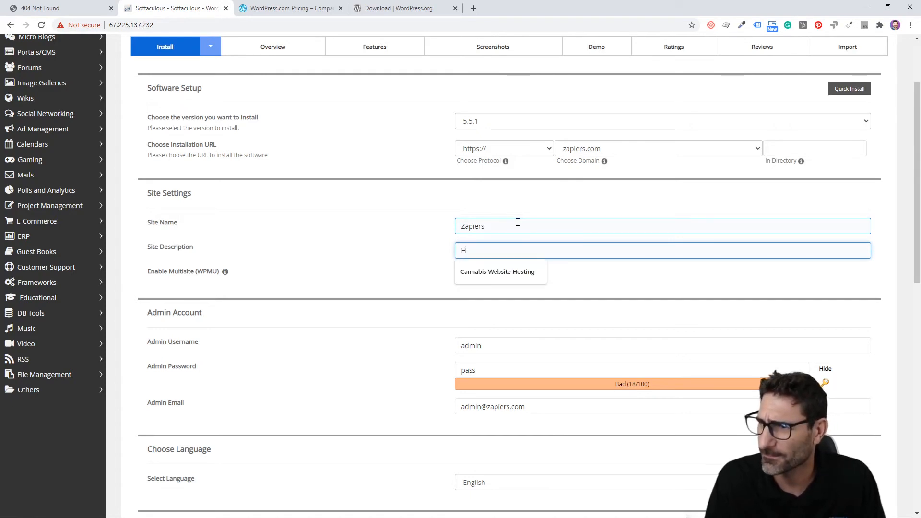
text(ow to MAke Za)
key(BackSpace)
key(BackSpace)
key(BackSpace)
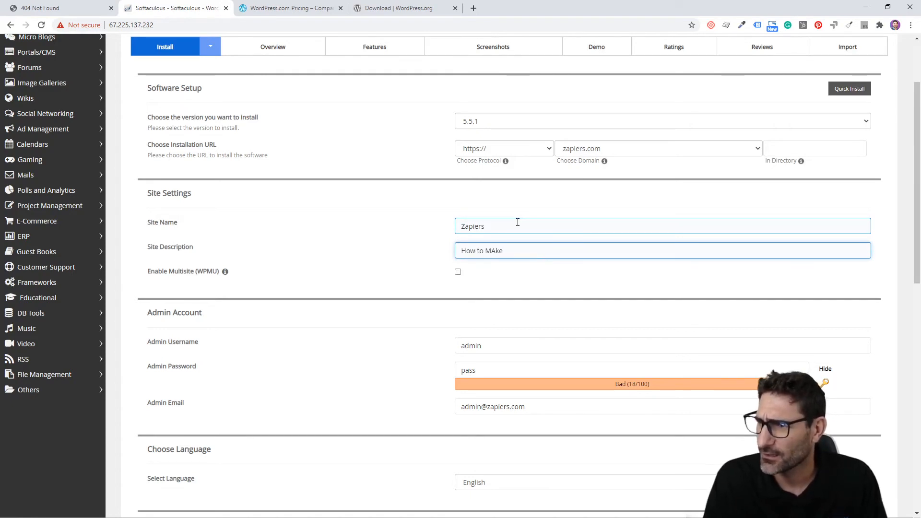
key(BackSpace)
key(BackSpace)
text(ake Zaps)
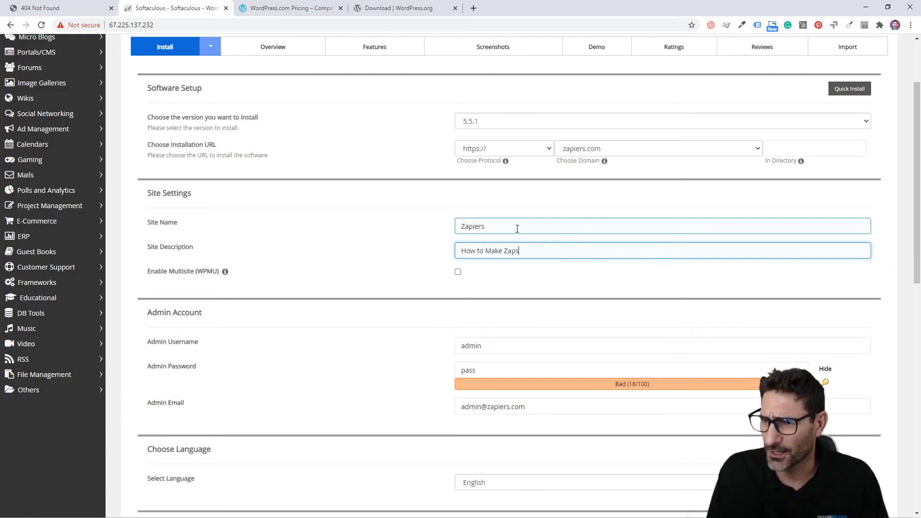
Replace the default admin username with the administrator's first name.
scroll(509, 233, down, 3)
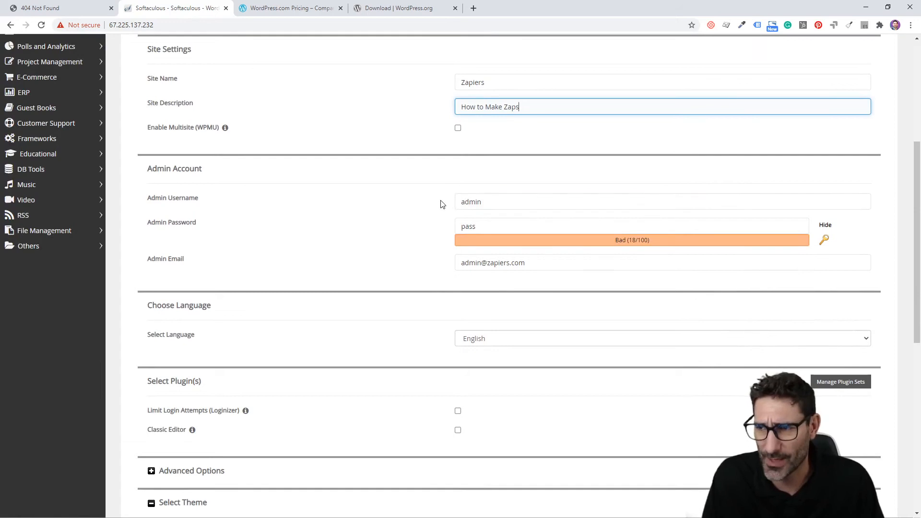
double_click(497, 197)
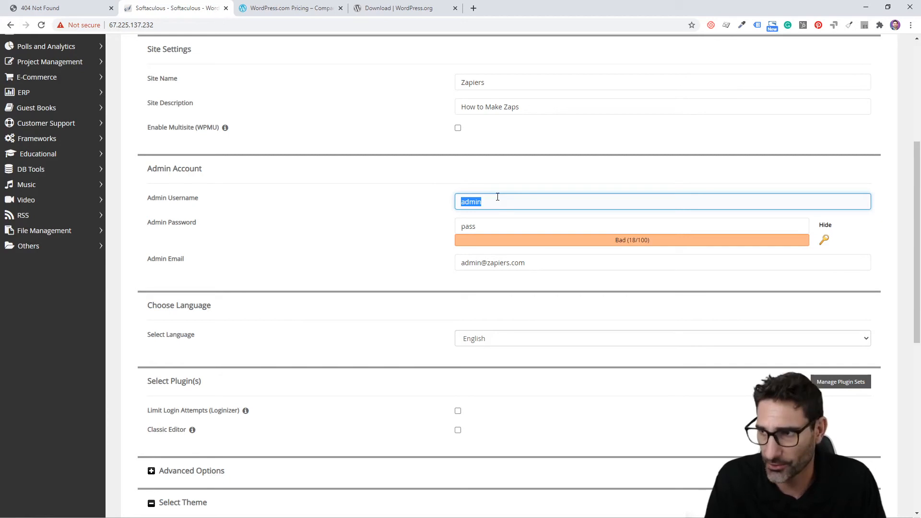
text(tyler)
key(Tab)
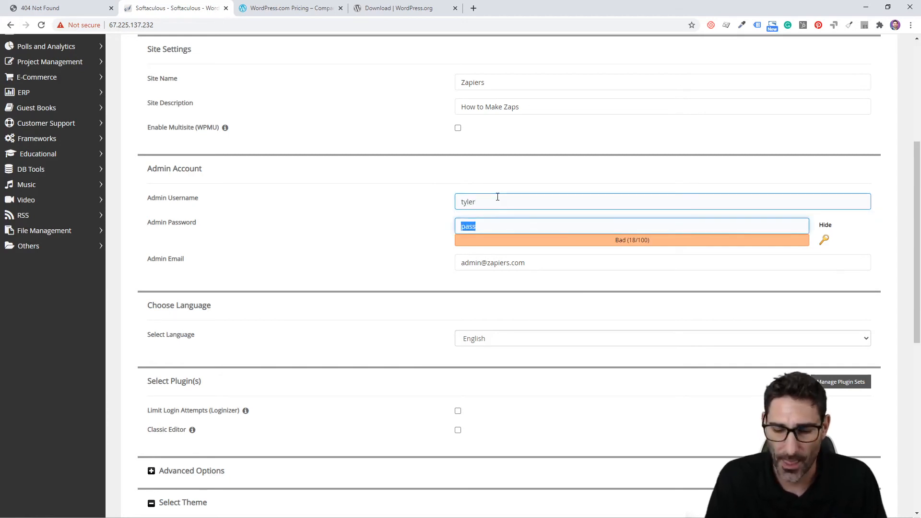
Clear the default admin password and generate a random strong one with the password generator.
text(f)
key(BackSpace)
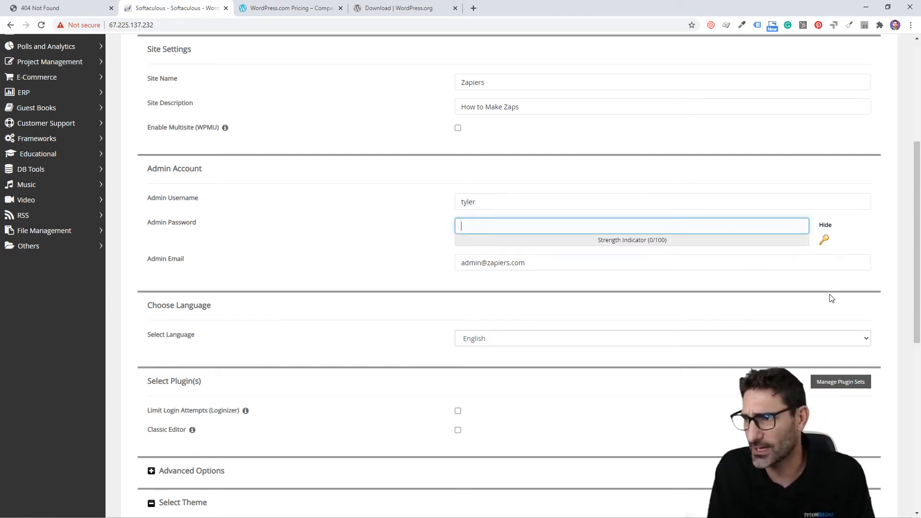
click(822, 240)
double_click(600, 235)
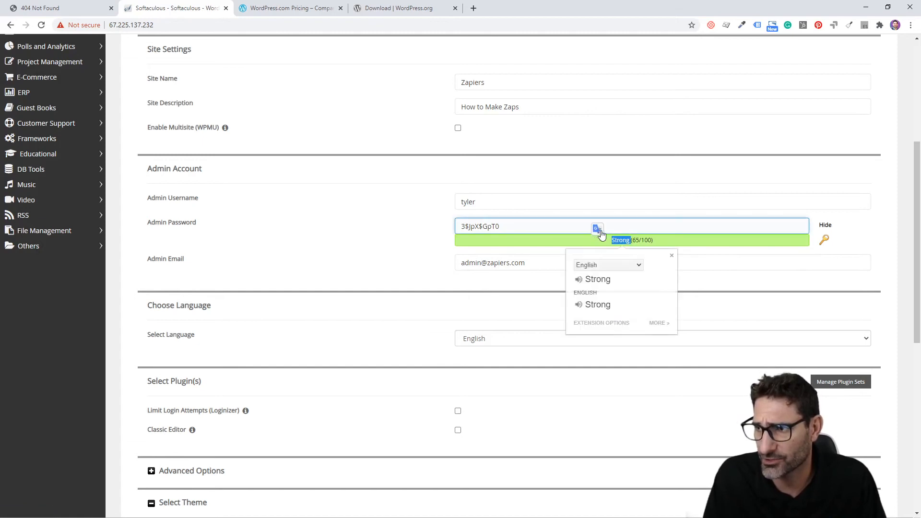
click(822, 240)
click(823, 240)
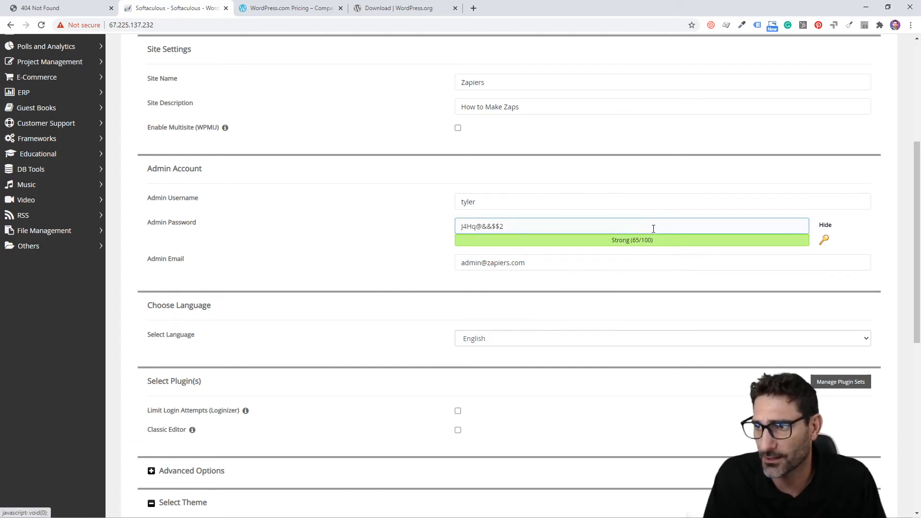
triple_click(650, 226)
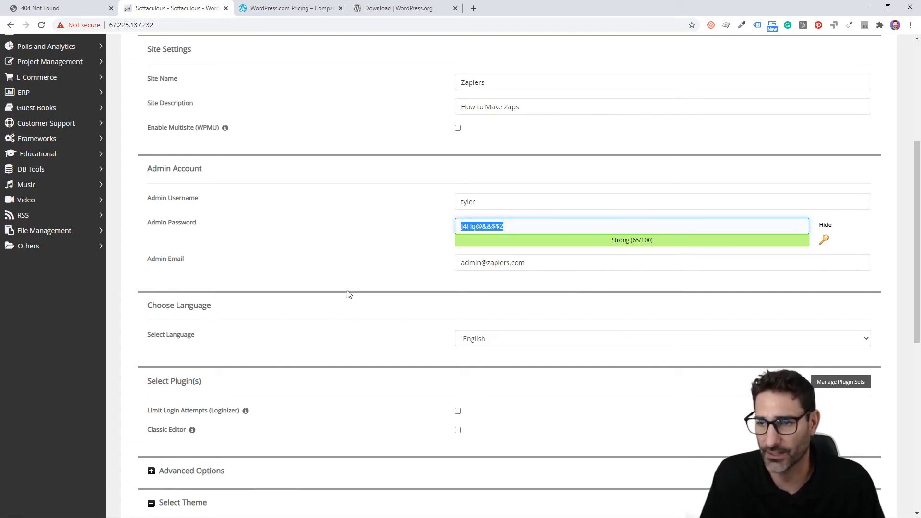
Expand the advanced options and try enabling automatic upgrades for WordPress plugins and themes.
scroll(349, 295, down, 3)
click(211, 331)
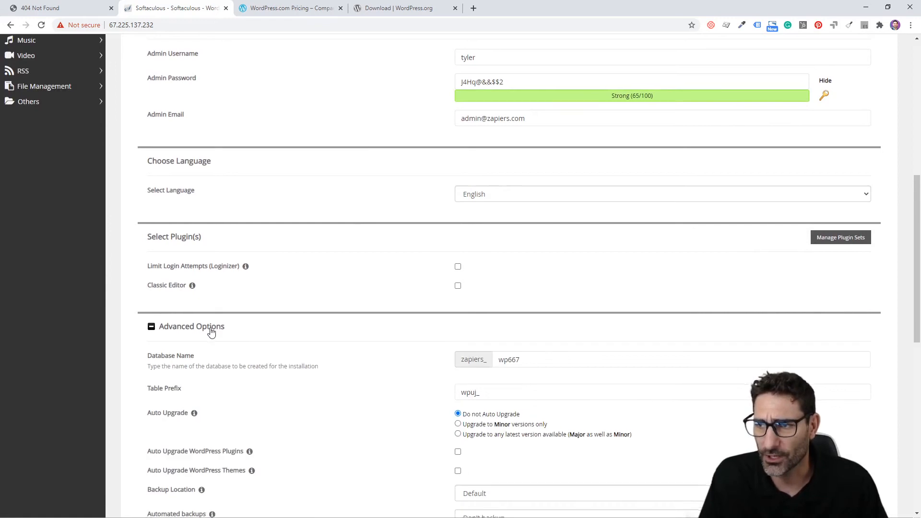
scroll(211, 331, down, 4)
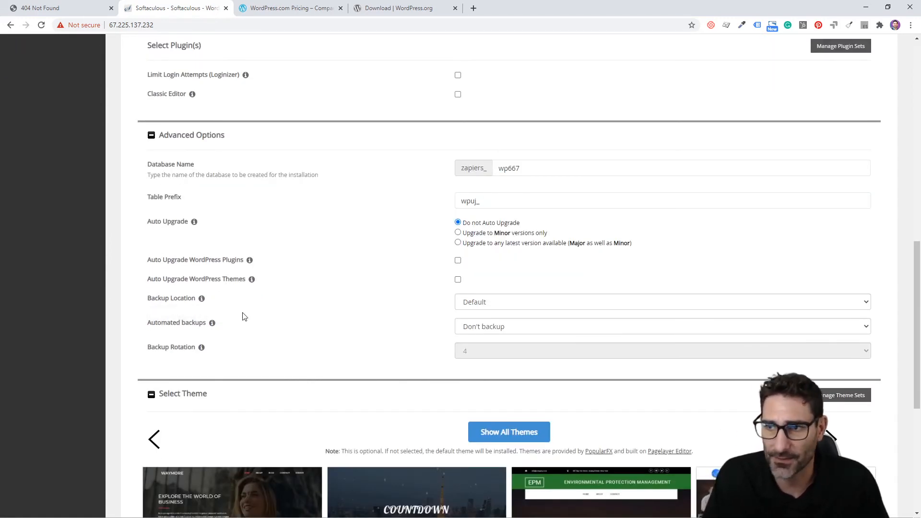
click(458, 260)
click(458, 279)
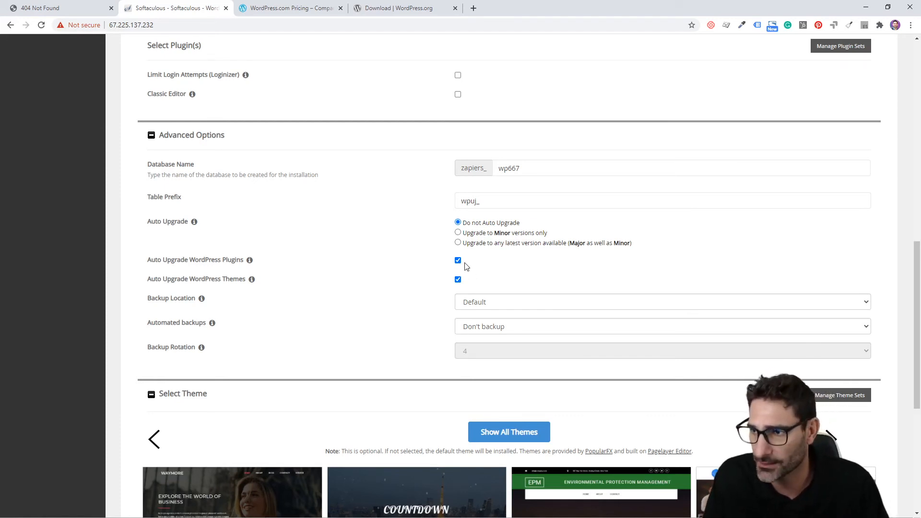
click(458, 261)
click(458, 280)
Look over the backup location and automated backup choices and collapse the advanced options.
click(468, 302)
click(467, 312)
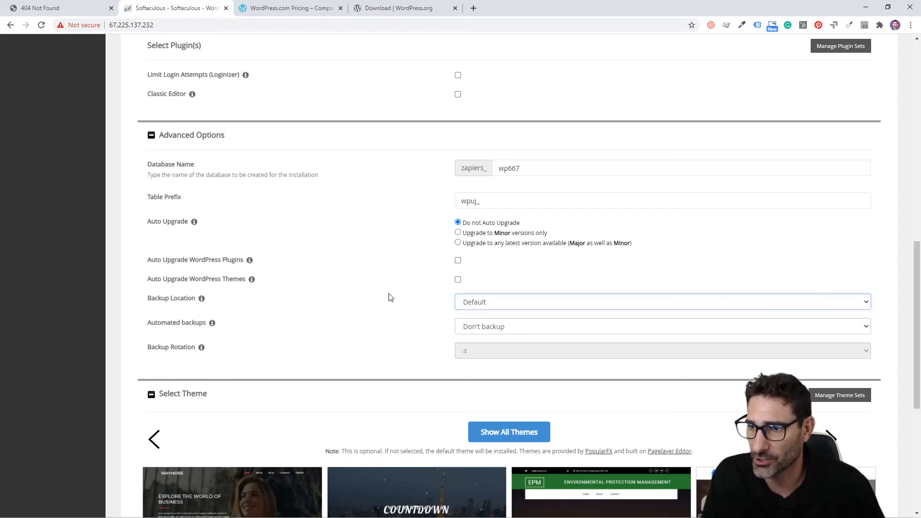
click(494, 325)
click(494, 325)
click(424, 327)
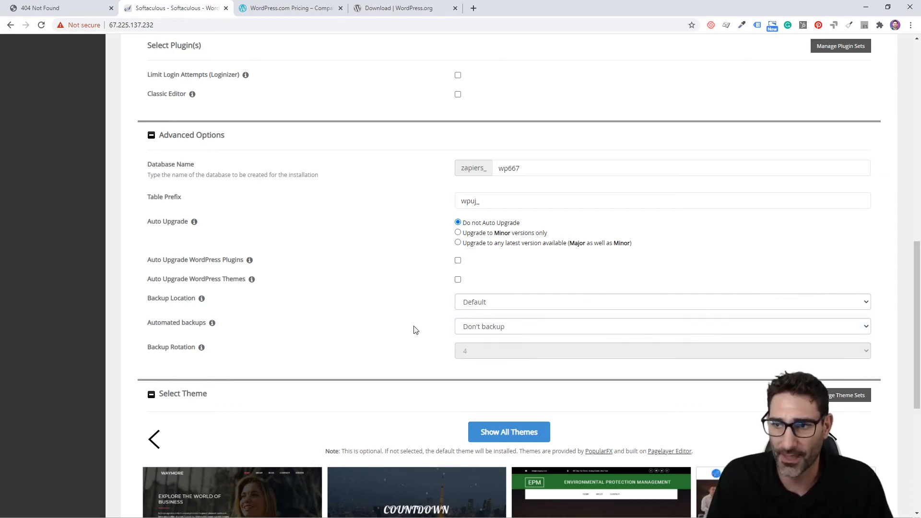
click(152, 136)
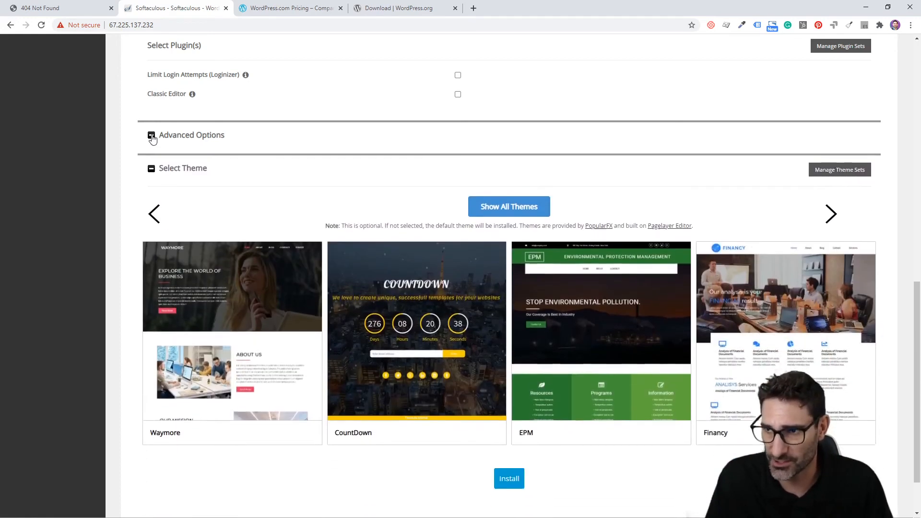
click(151, 136)
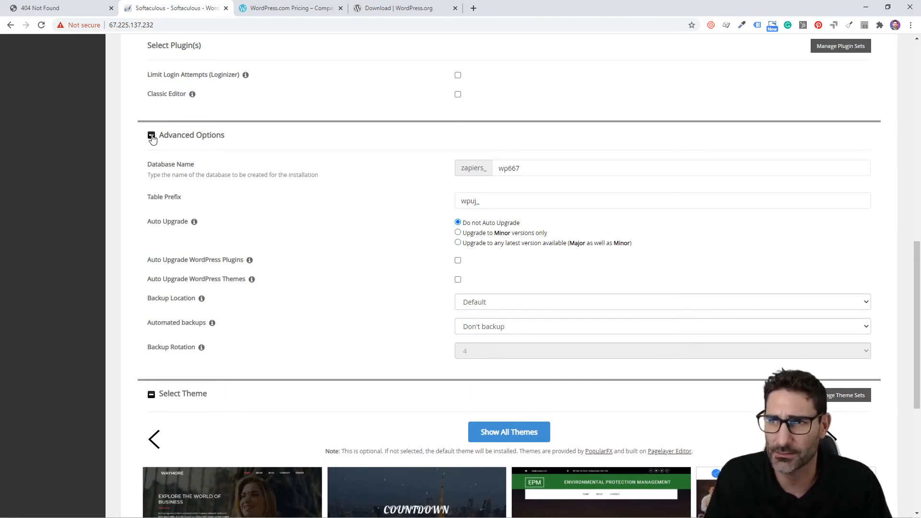
click(151, 136)
Browse the optional WordPress themes in the form's carousel and in the full theme gallery.
scroll(364, 216, down, 2)
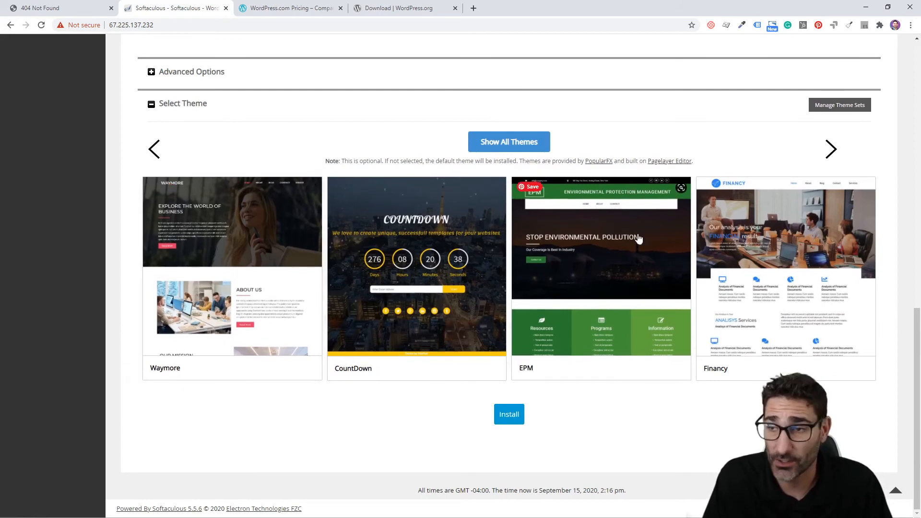
click(835, 155)
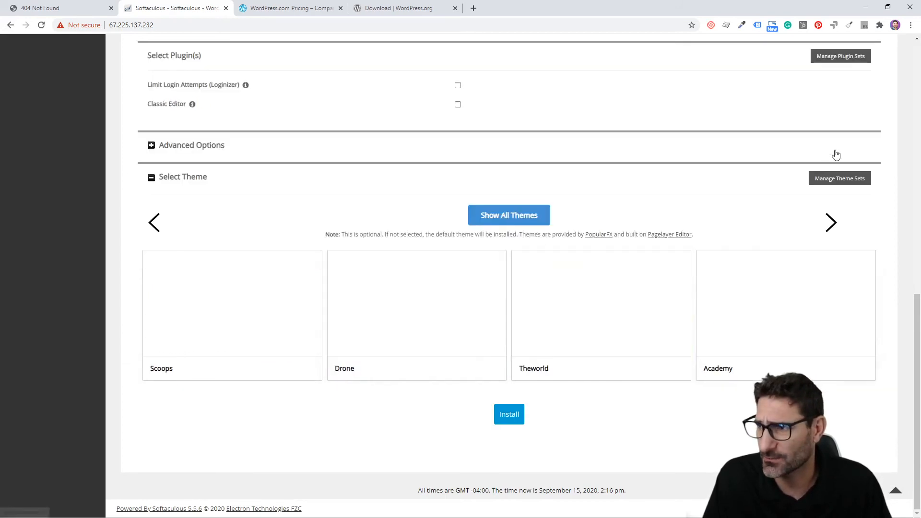
click(835, 154)
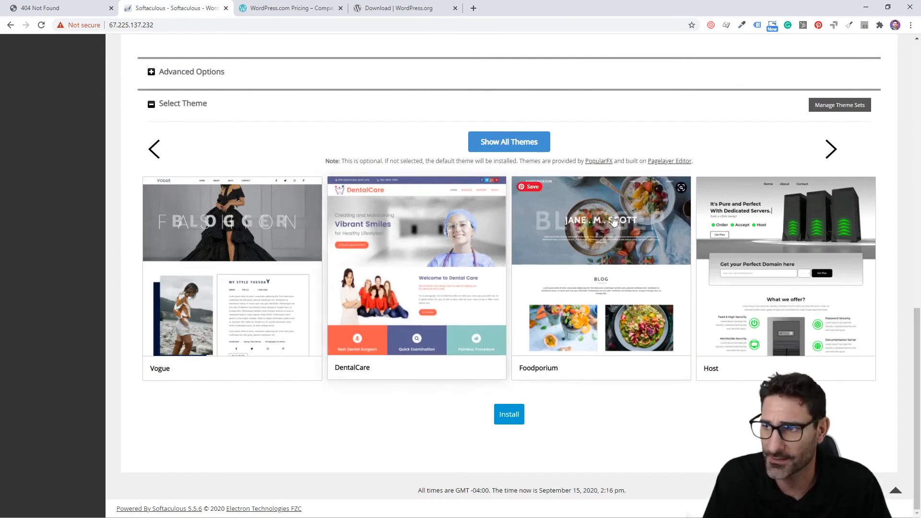
click(518, 144)
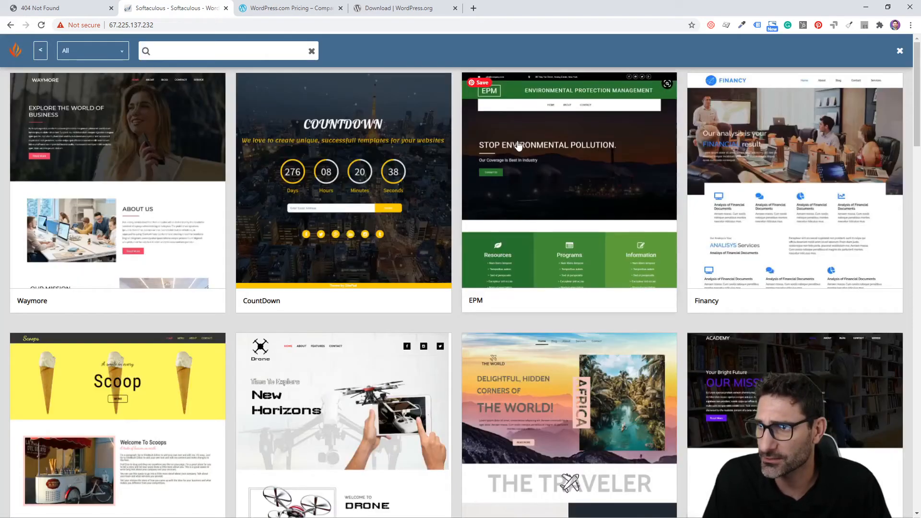
scroll(110, 121, down, 7)
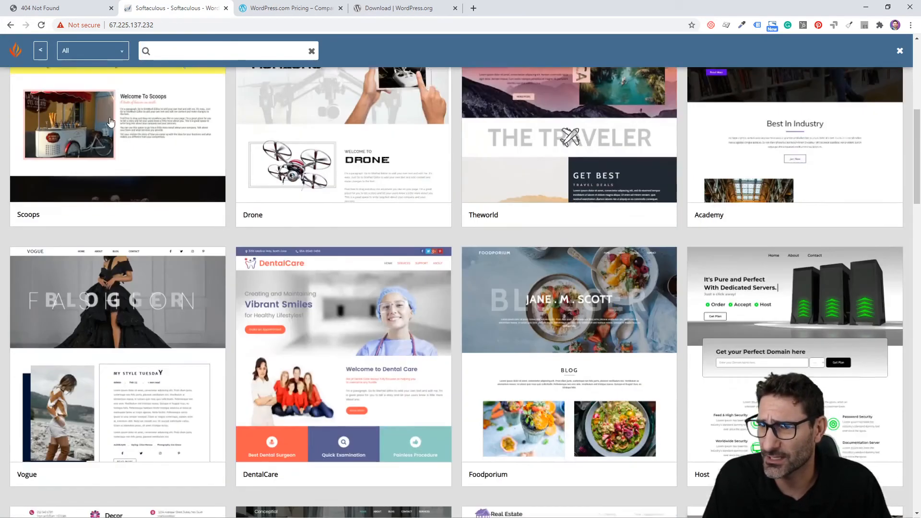
scroll(288, 231, down, 20)
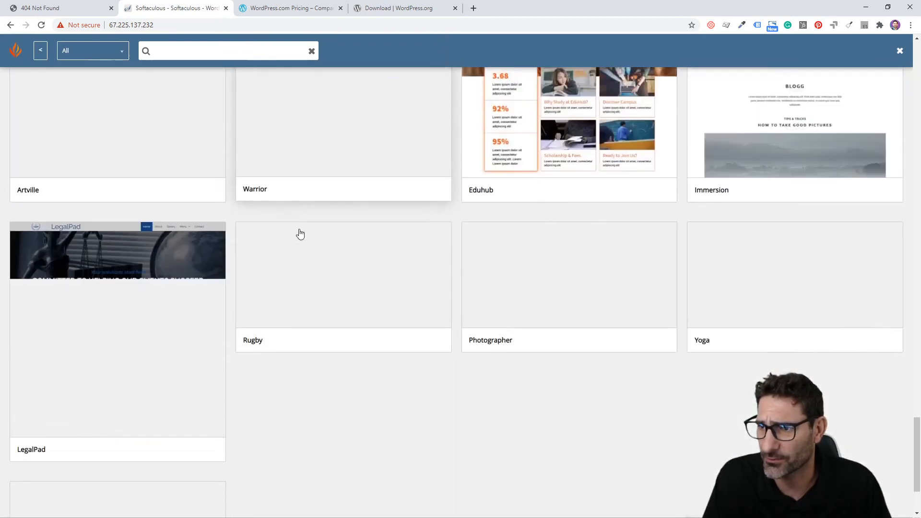
scroll(304, 302, down, 2)
scroll(315, 299, down, 2)
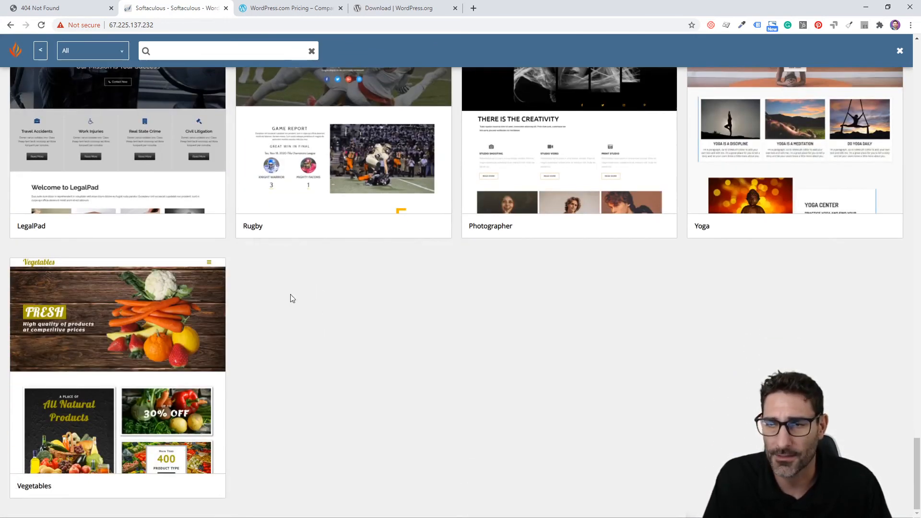
Leave the theme gallery for the cPanel home page and reopen the WordPress installation form from the Softaculous scripts.
click(11, 26)
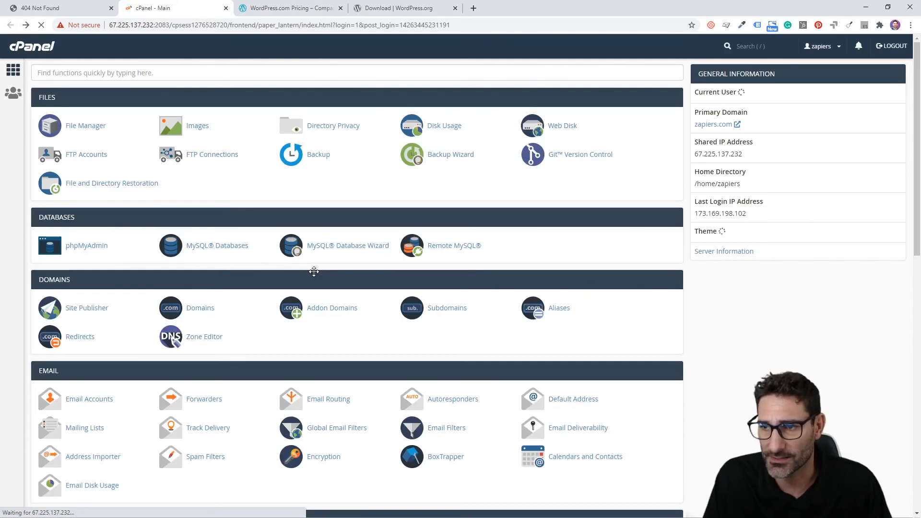
scroll(113, 292, down, 10)
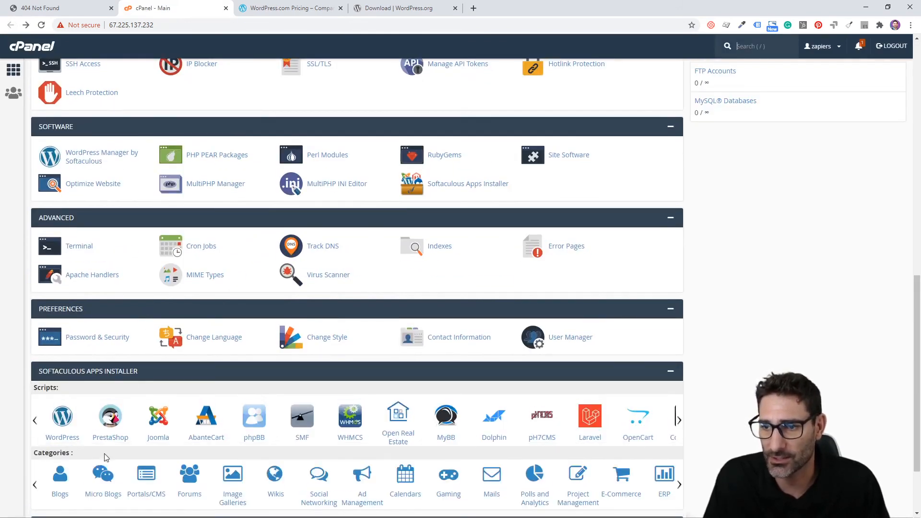
scroll(105, 457, down, 3)
click(70, 344)
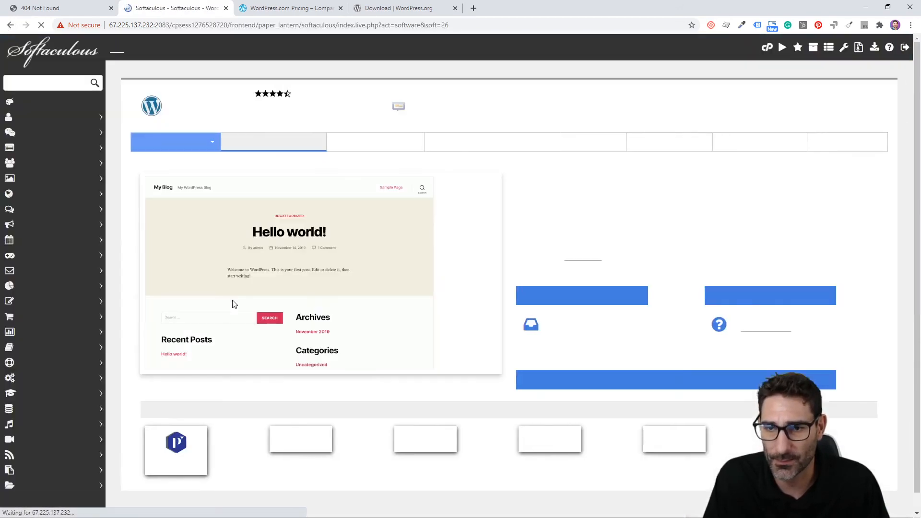
click(549, 288)
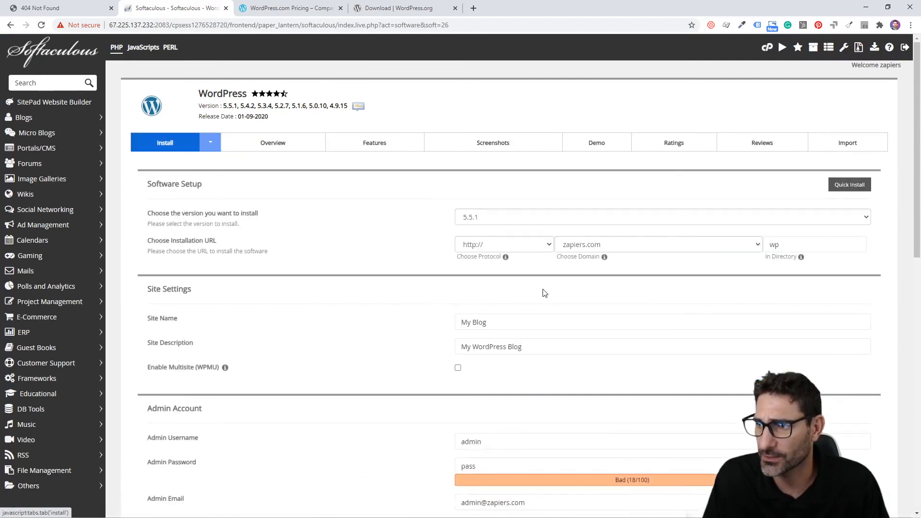
double_click(797, 239)
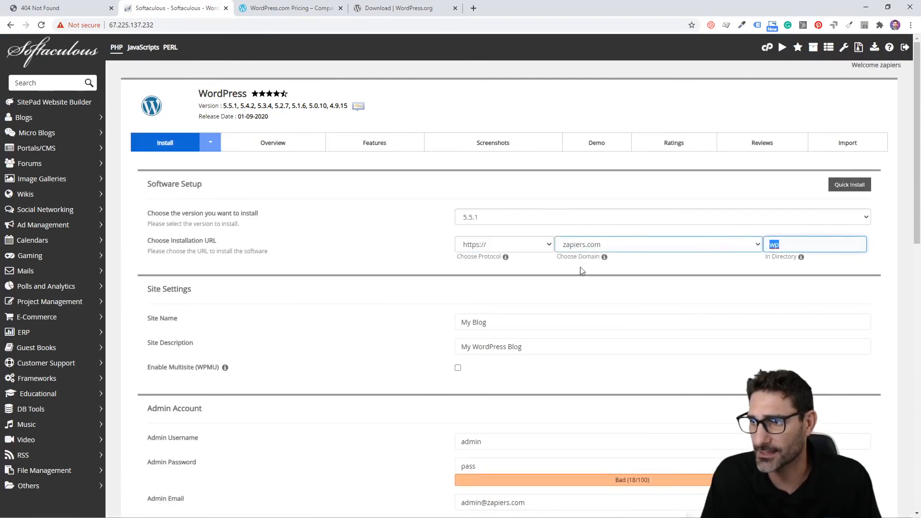
key(BackSpace)
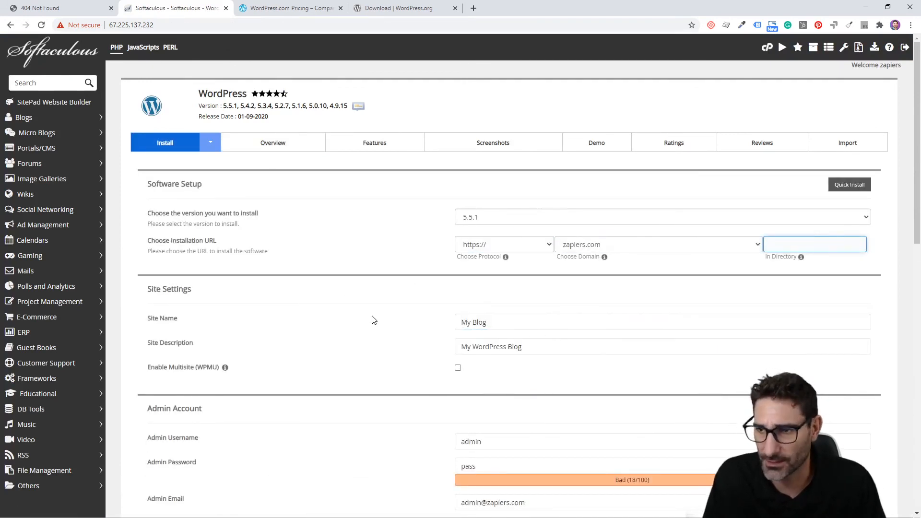
scroll(379, 309, down, 13)
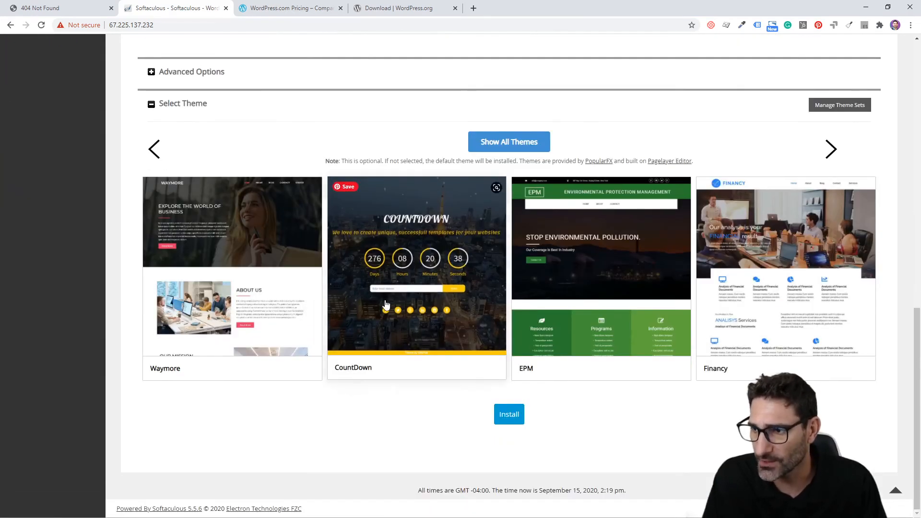
scroll(379, 254, up, 8)
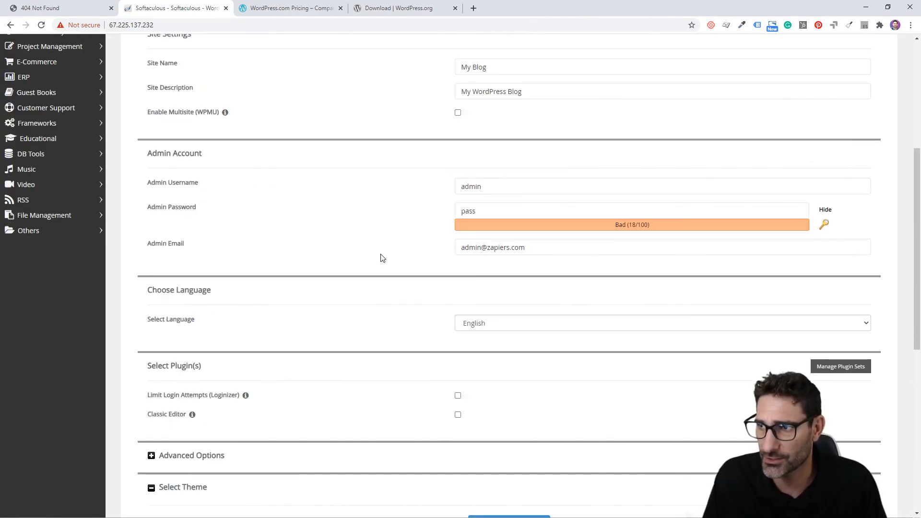
scroll(382, 264, down, 8)
click(507, 413)
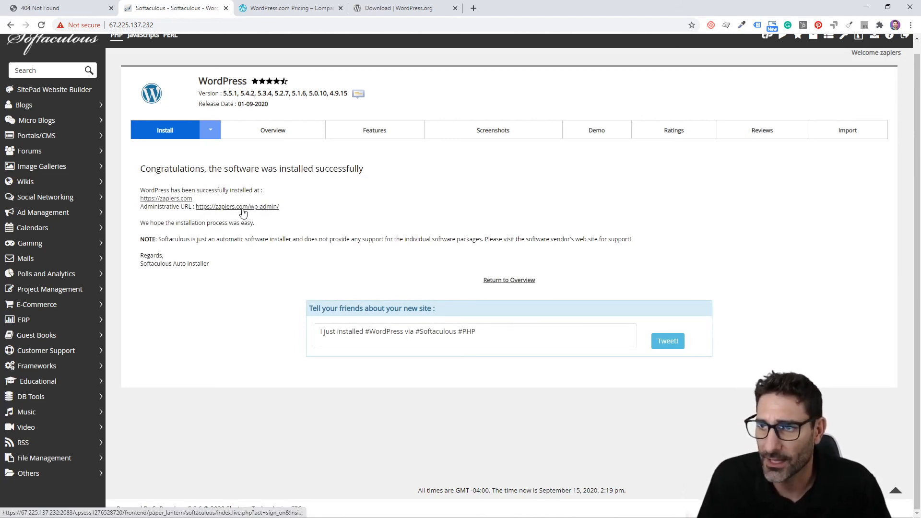
drag(140, 206, 187, 207)
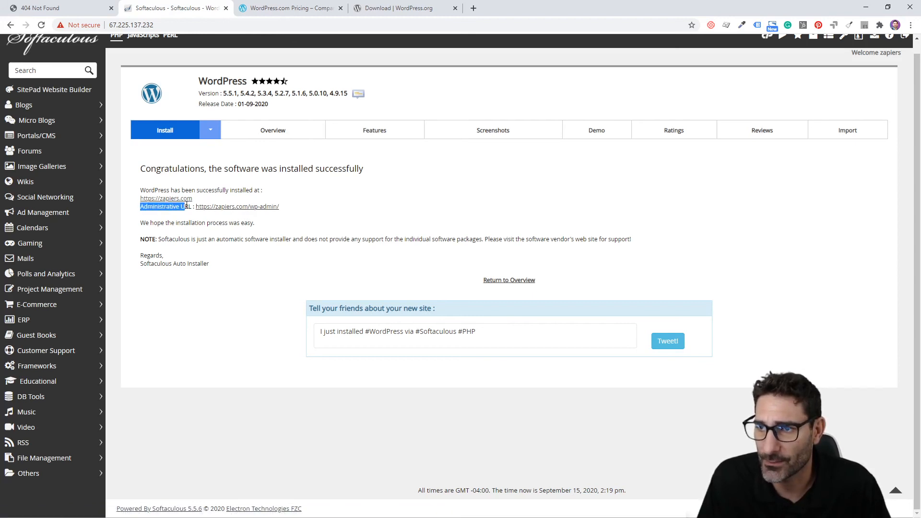
click(235, 209)
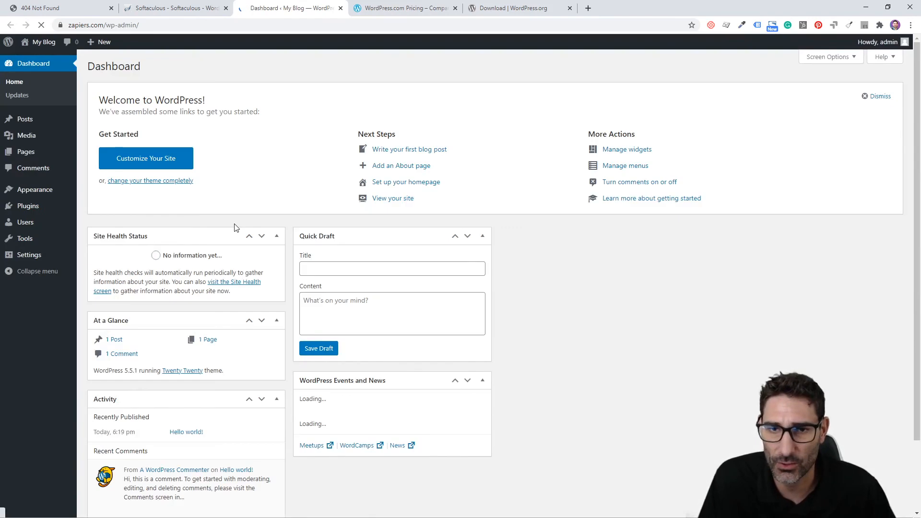
click(867, 99)
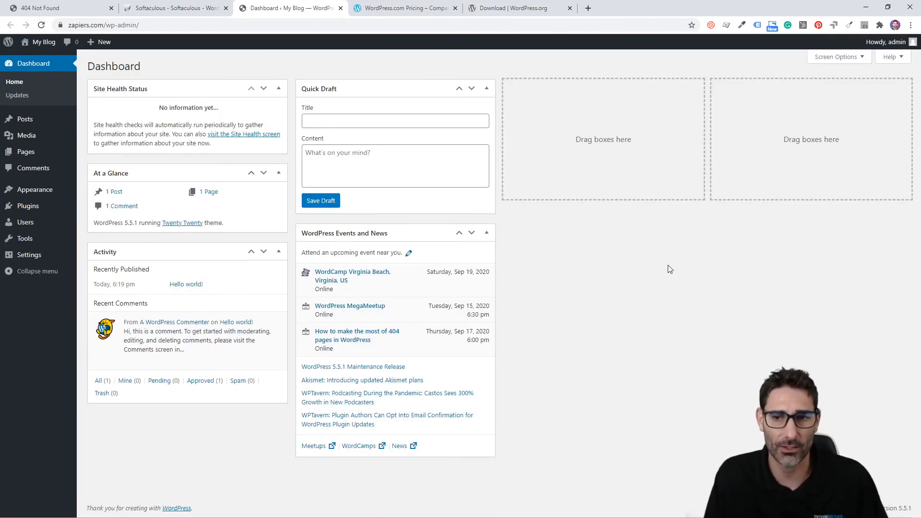
Load zapiers.com without the /blog path in the browser page showing the 404 error and look over the site's front page.
click(59, 5)
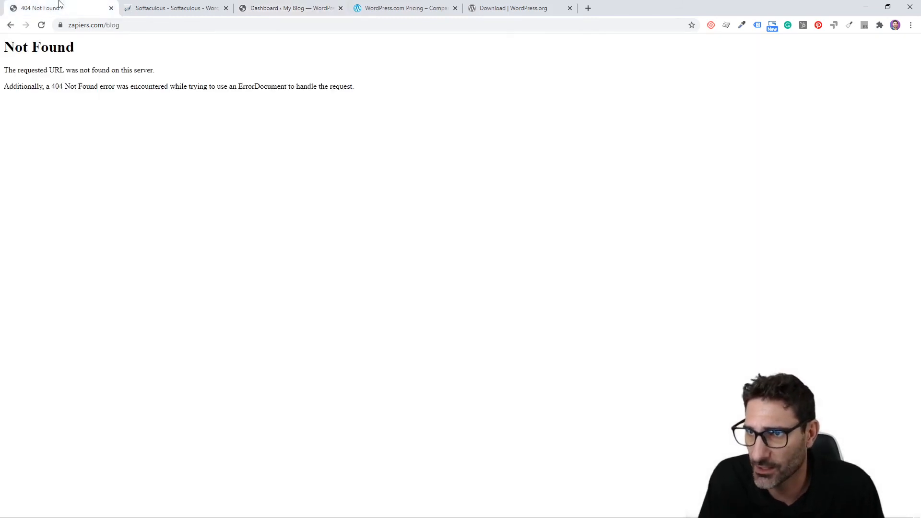
click(218, 25)
text(https://zapie)
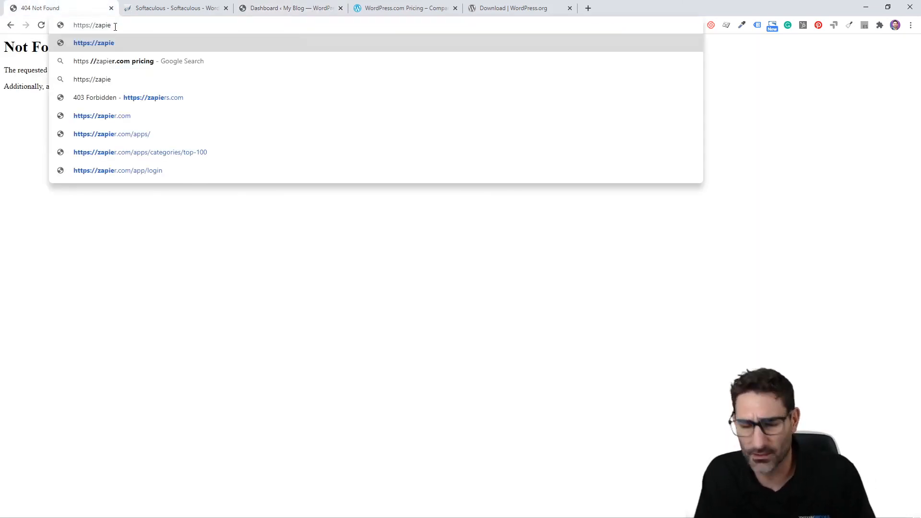
key(Escape)
click(175, 25)
key(BackSpace)
key(BackSpace)
key(BackSpace)
key(BackSpace)
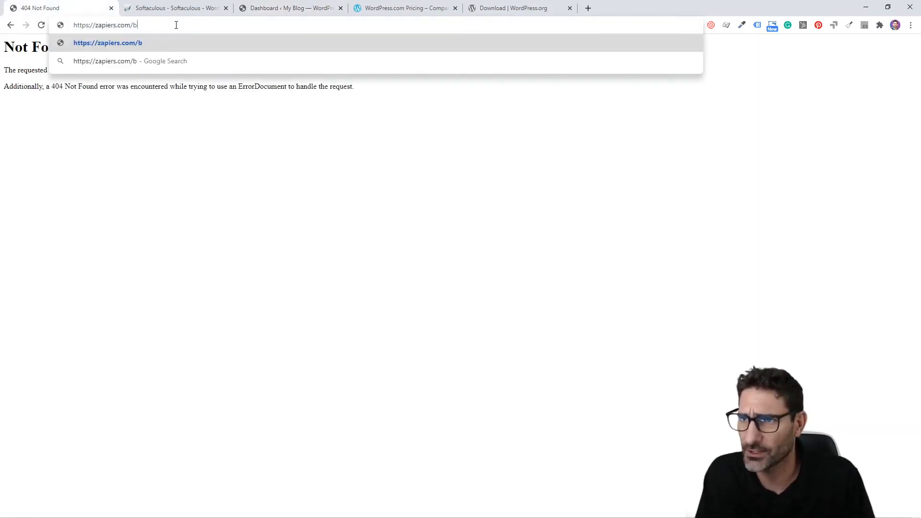
key(Return)
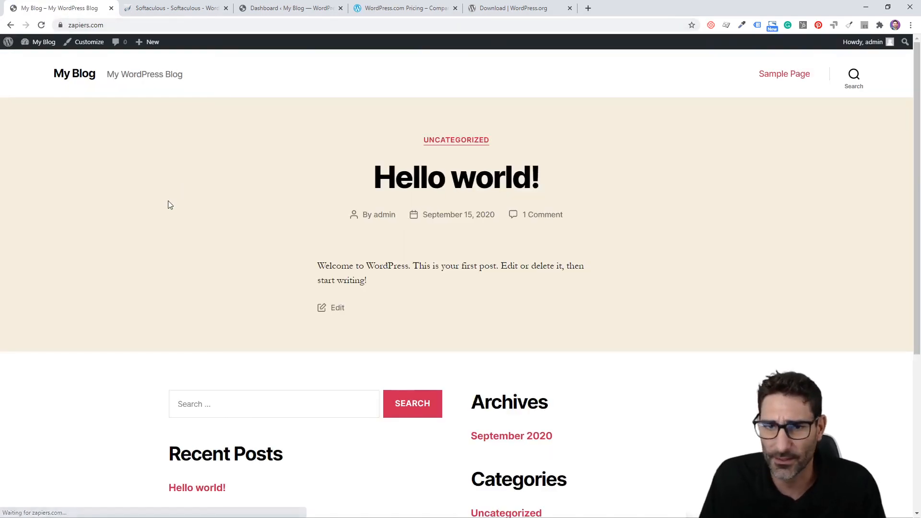
scroll(202, 175, down, 5)
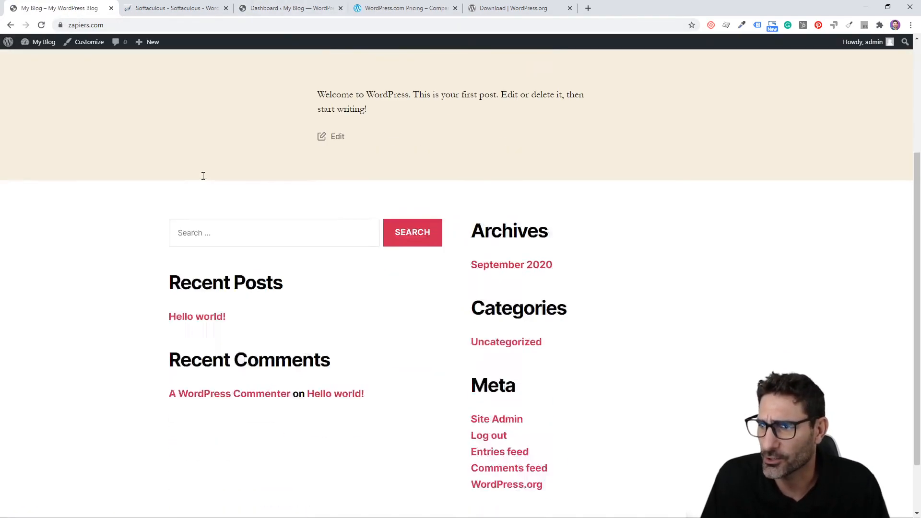
scroll(201, 175, up, 5)
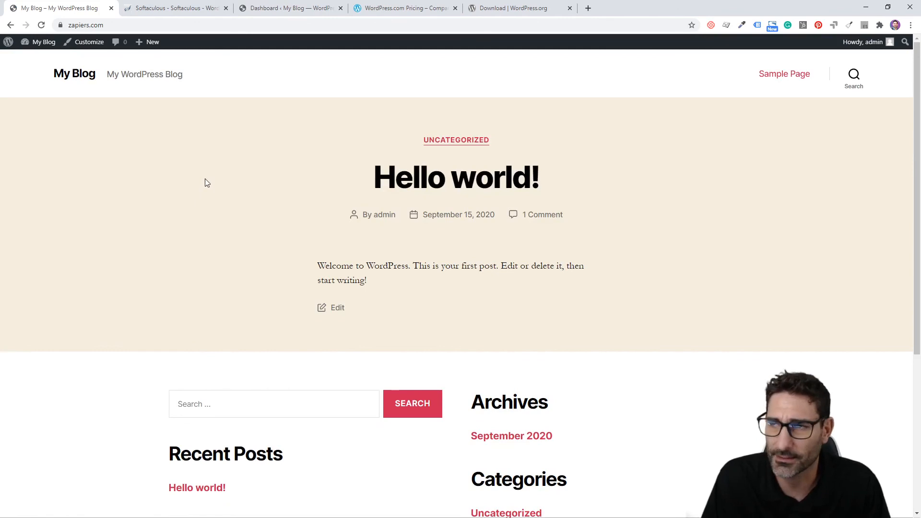
Return to the WordPress dashboard of the new site and open its list of installed plugins.
click(293, 7)
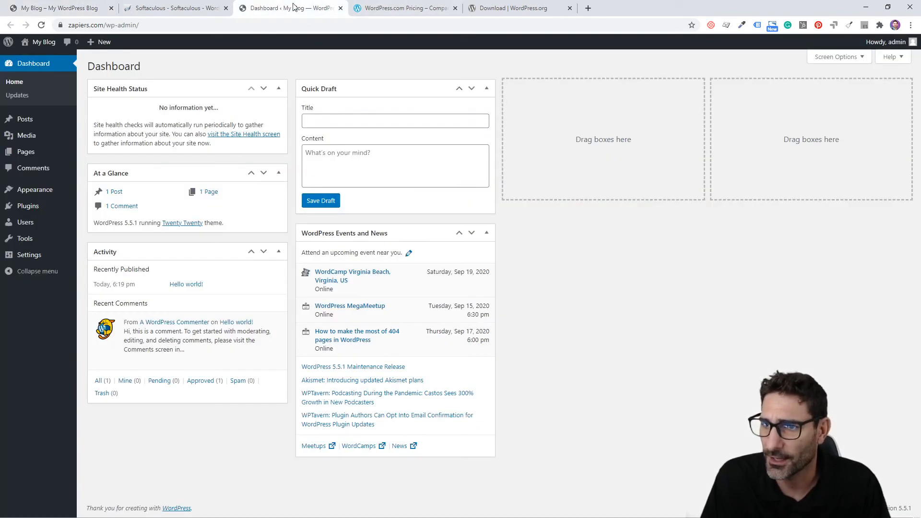
click(46, 205)
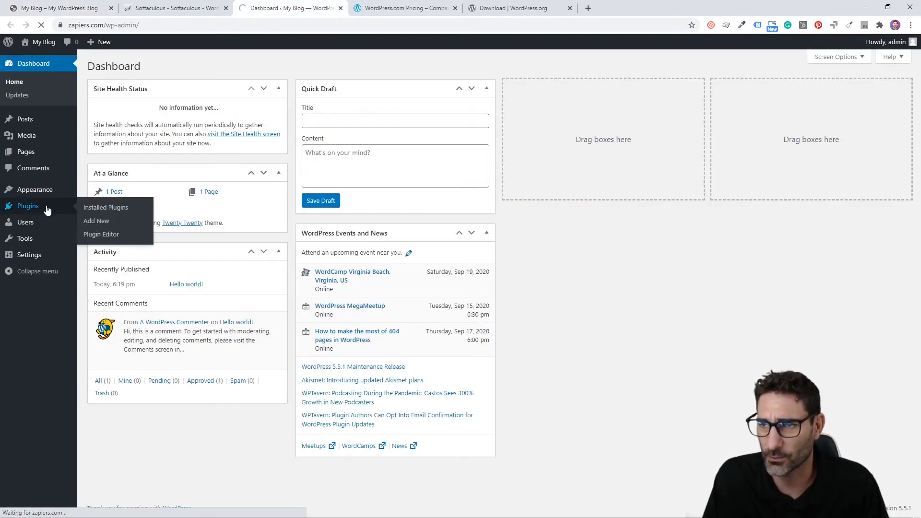